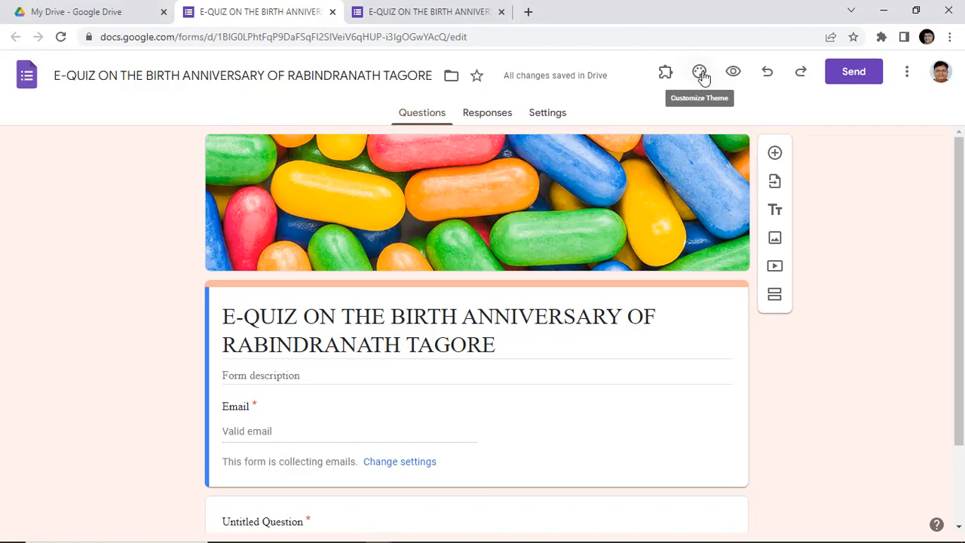
# Review the form theme's text styles, header image, color and background options, and close the theme settings.
pyautogui.click(701, 75)
pyautogui.click(701, 74)
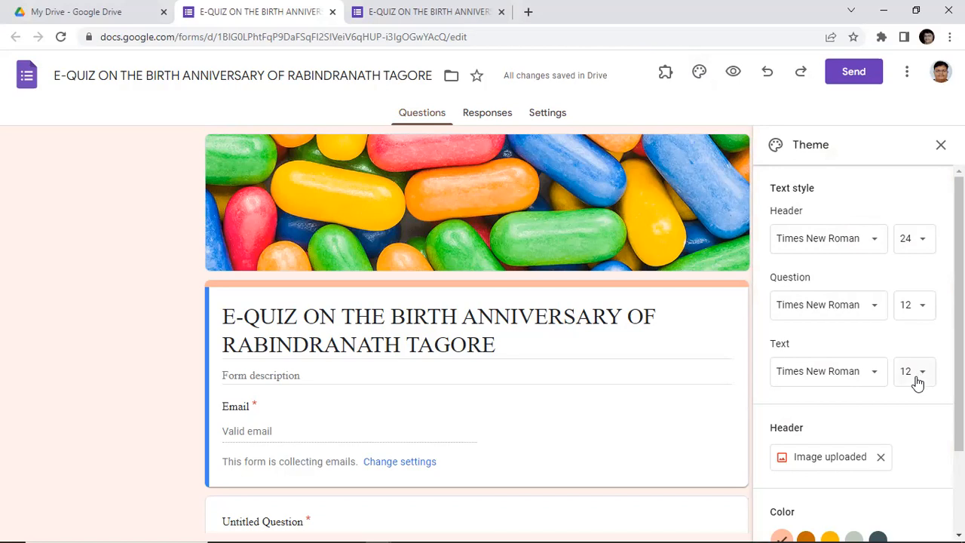
pyautogui.scroll(-2, 921, 446)
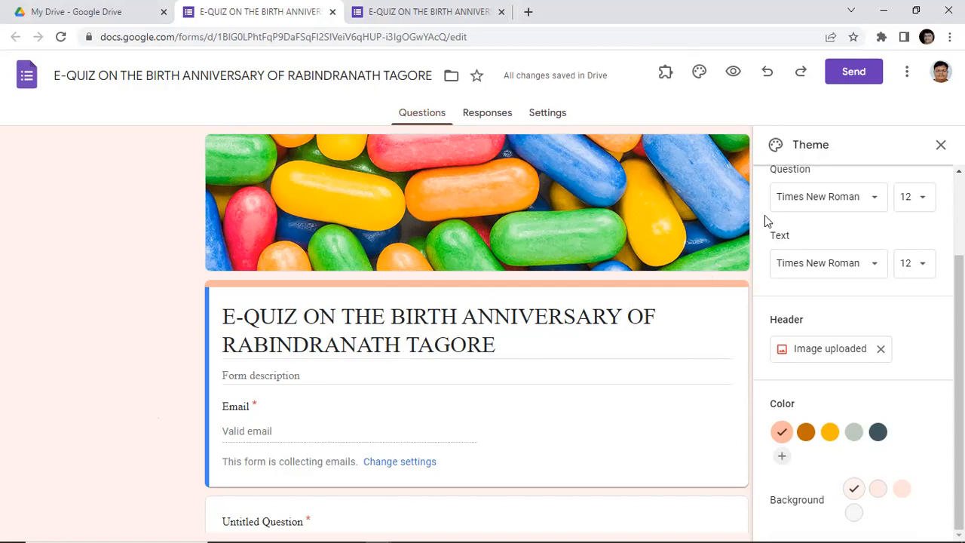
pyautogui.click(940, 144)
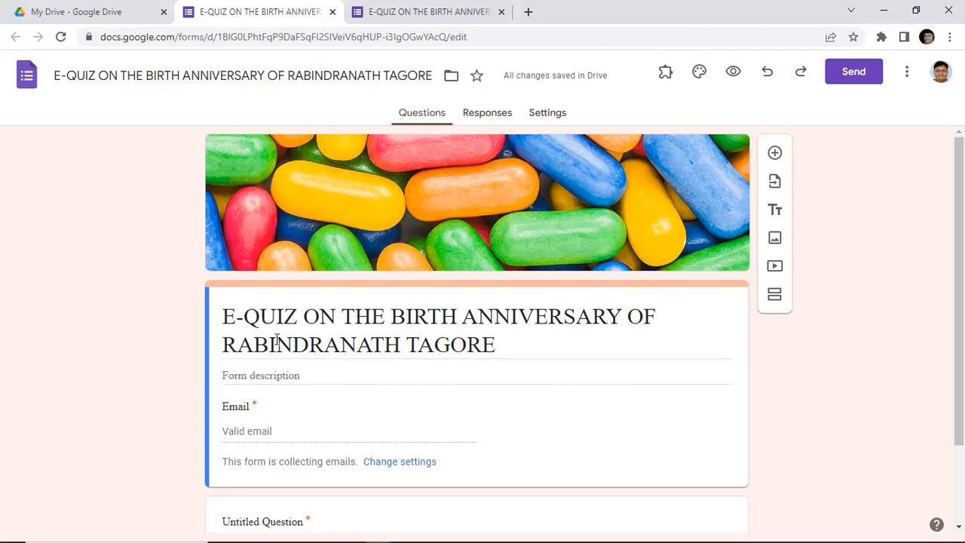
# Switch to Google Drive and open the existing e-quiz form on the birth anniversary of Jane Austen.
pyautogui.click(74, 12)
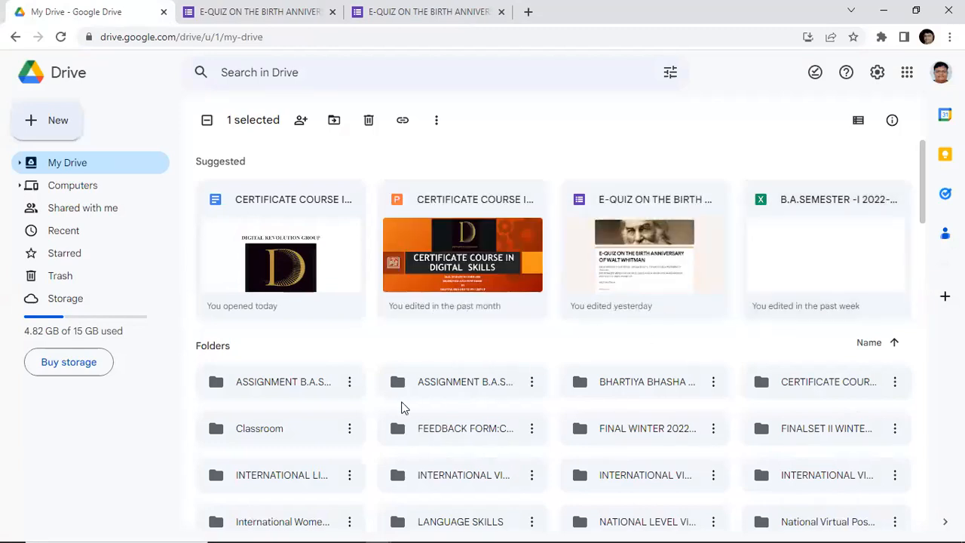
pyautogui.scroll(-6, 431, 388)
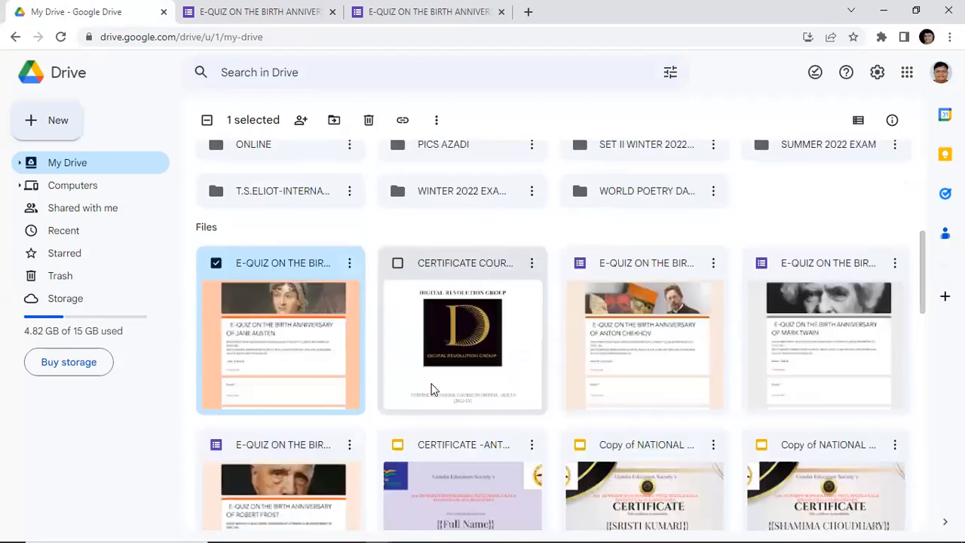
pyautogui.scroll(-1, 432, 389)
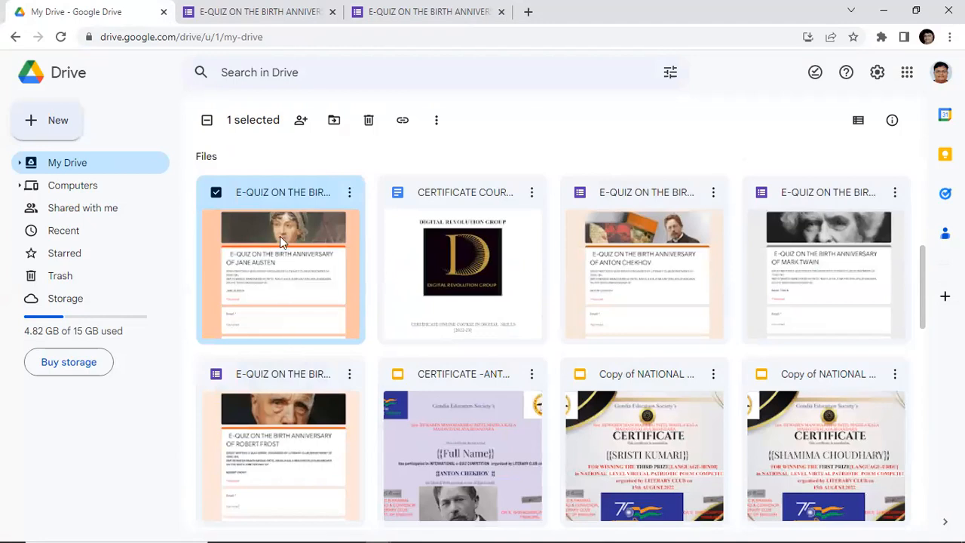
pyautogui.doubleClick(277, 198)
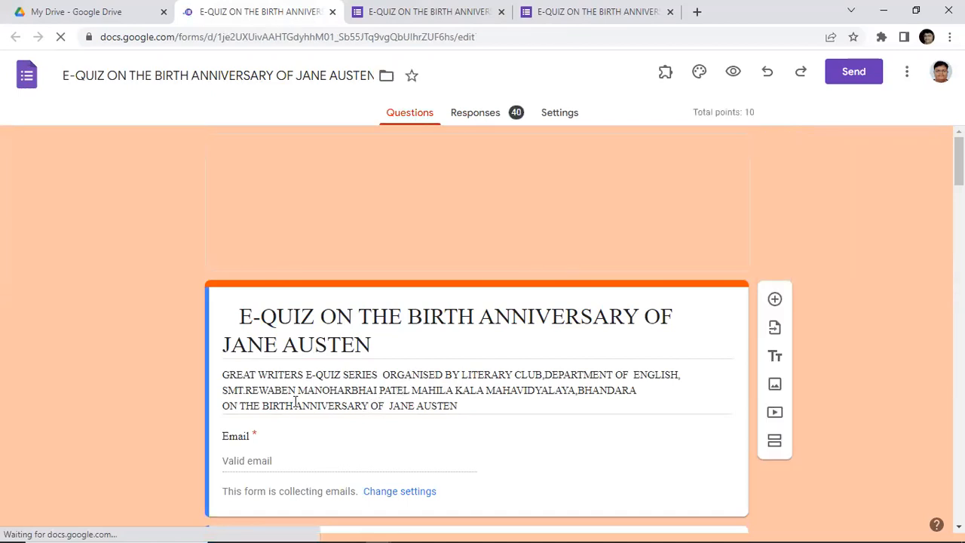
# Copy the Jane Austen form's description from "GREAT WRITERS E-QUIZ SERIES" through "ON THE BIRTH ANNIVERSARY OF", leaving out the writer's name.
pyautogui.tripleClick(478, 407)
pyautogui.click(467, 406)
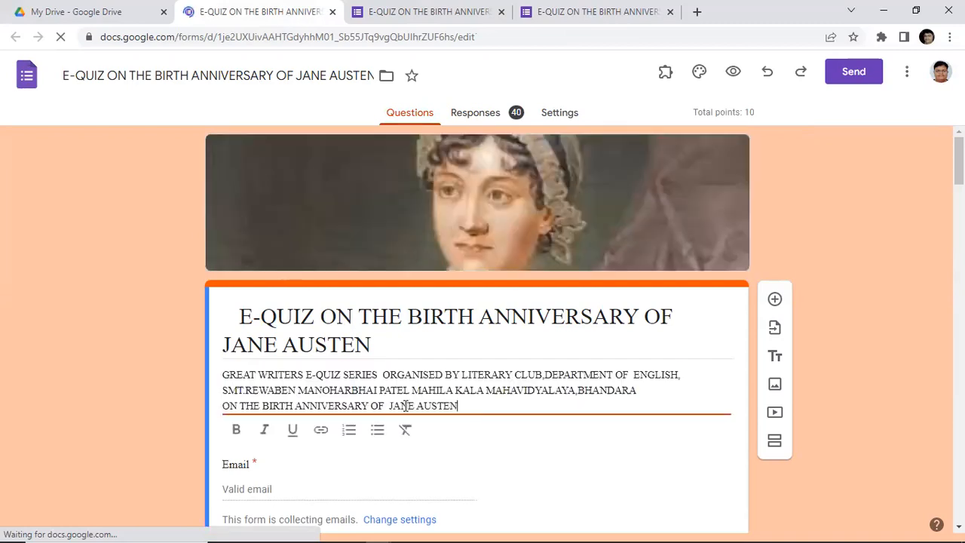
pyautogui.keyDown('shift'); pyautogui.click(267, 387); pyautogui.keyUp('shift')
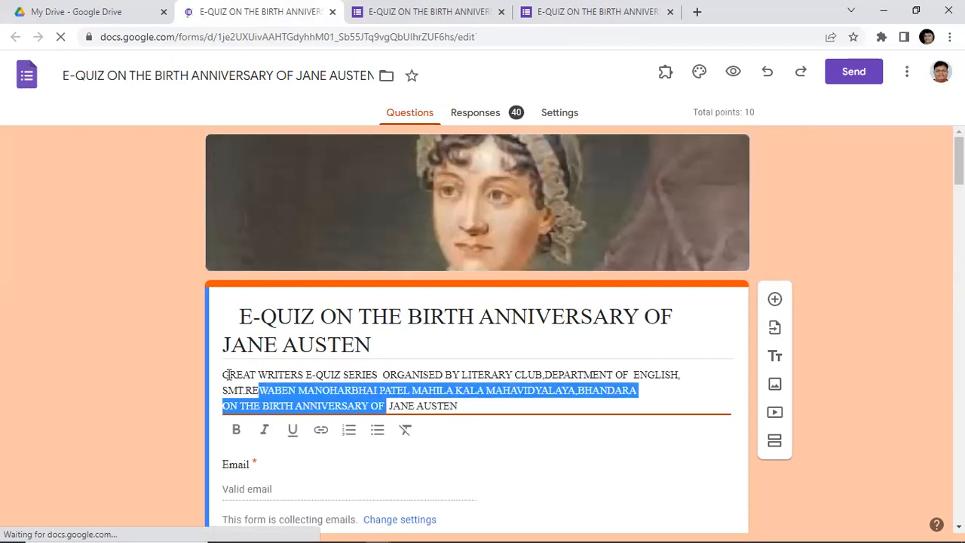
pyautogui.click(221, 377)
pyautogui.moveTo(223, 378); pyautogui.dragTo(482, 407)
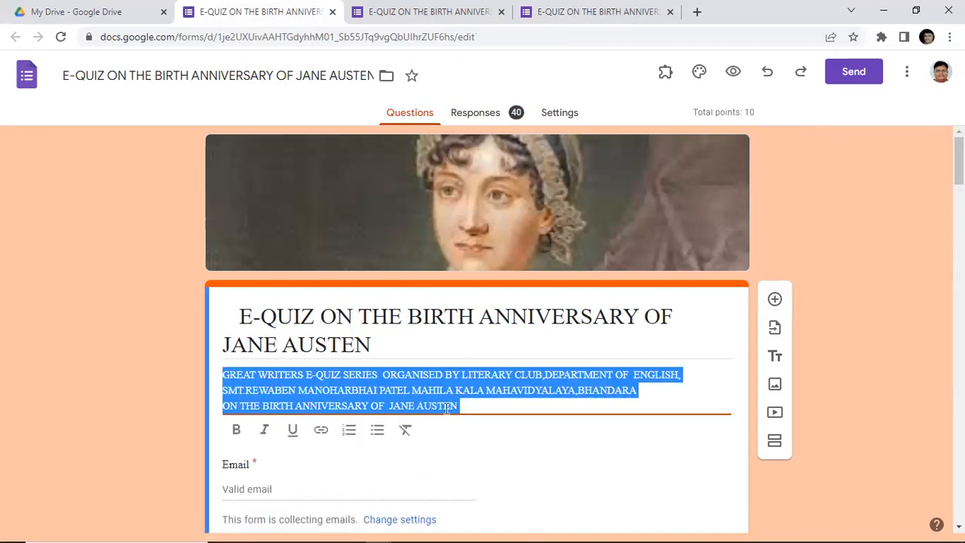
pyautogui.click(464, 407)
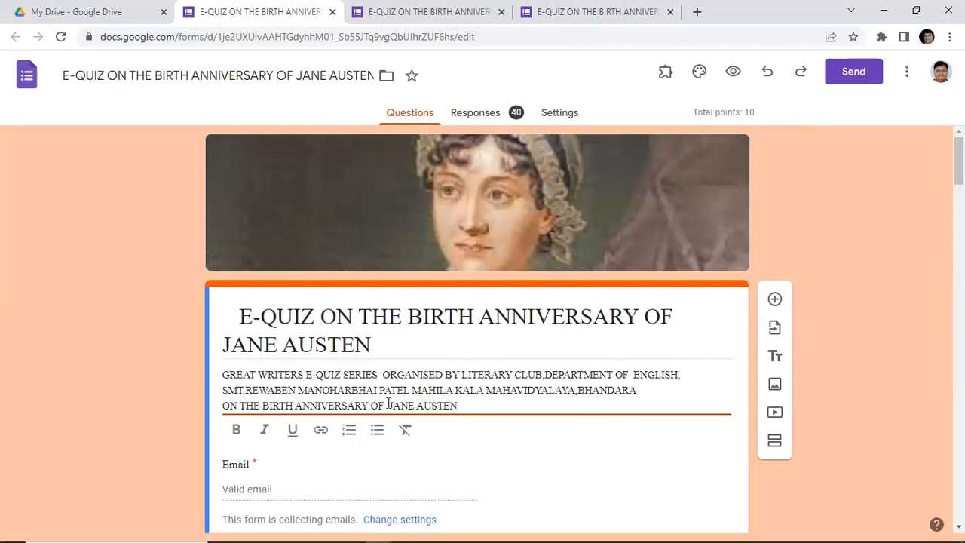
pyautogui.moveTo(389, 405); pyautogui.dragTo(211, 375)
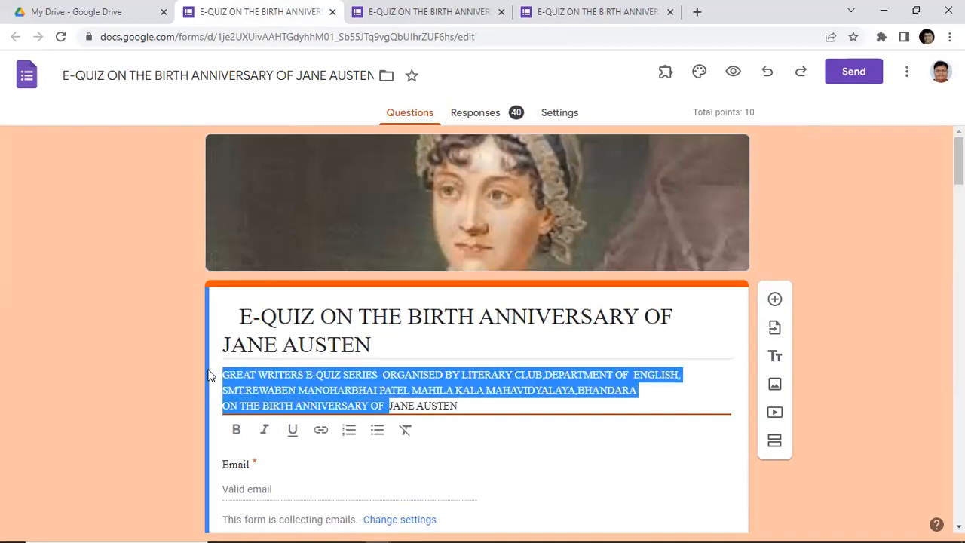
pyautogui.rightClick(334, 391)
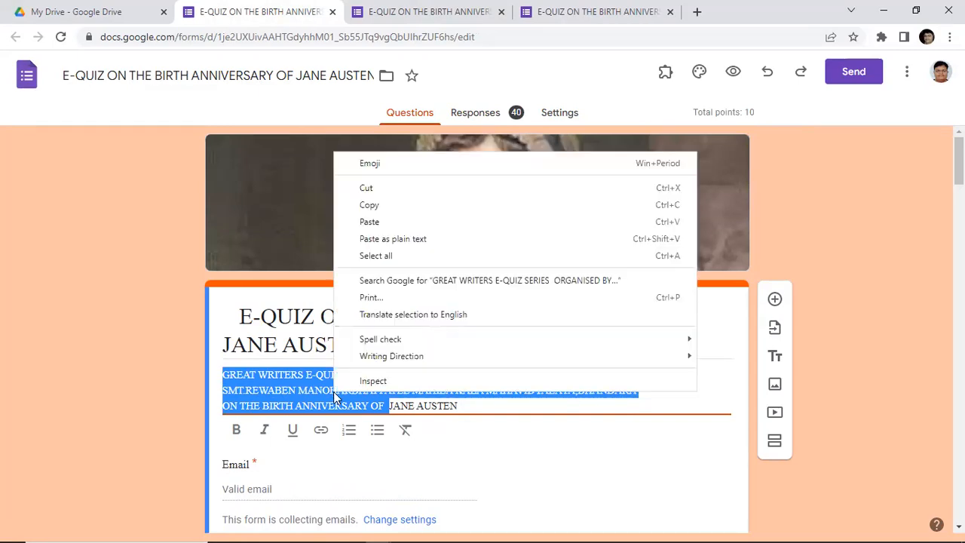
pyautogui.click(391, 208)
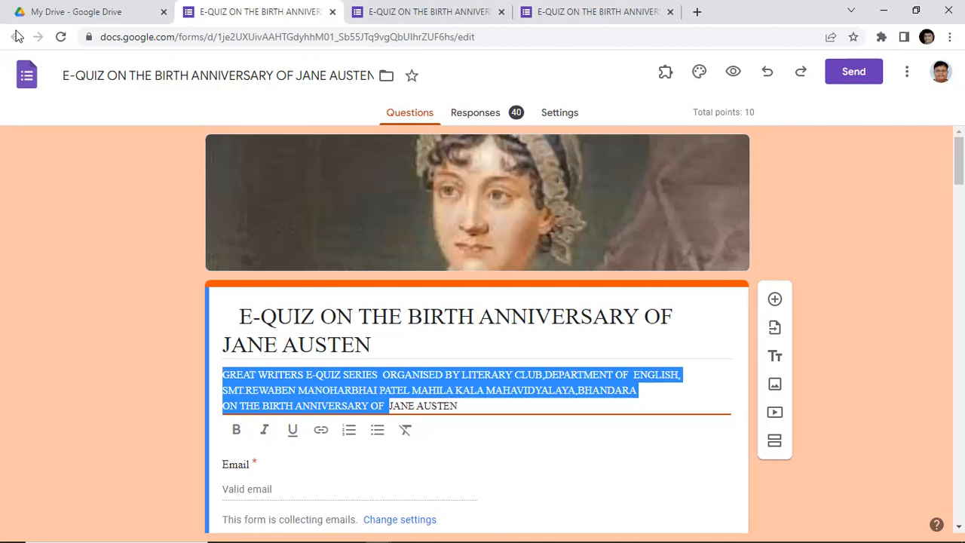
# Return to Google Drive and open the Rabindranath Tagore e-quiz form from the recent files.
pyautogui.click(105, 14)
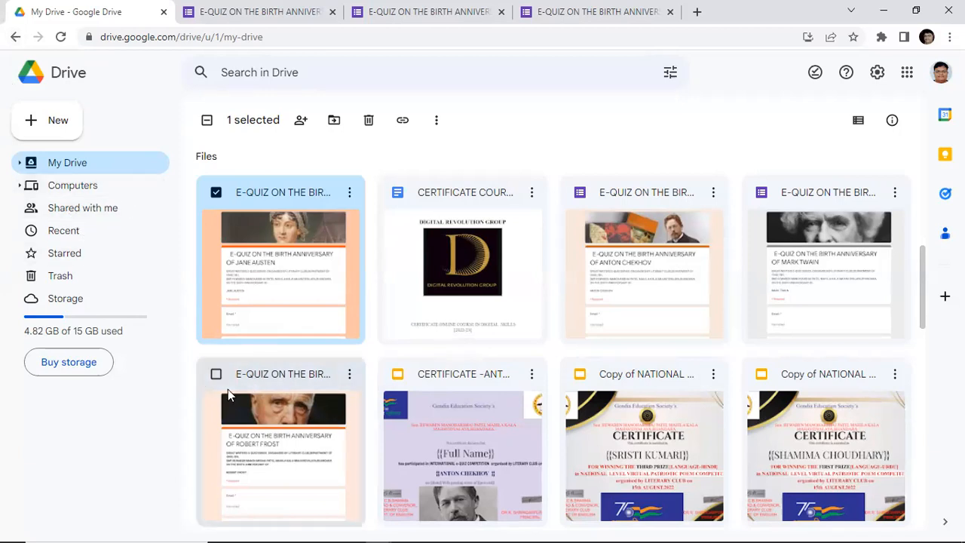
pyautogui.click(70, 236)
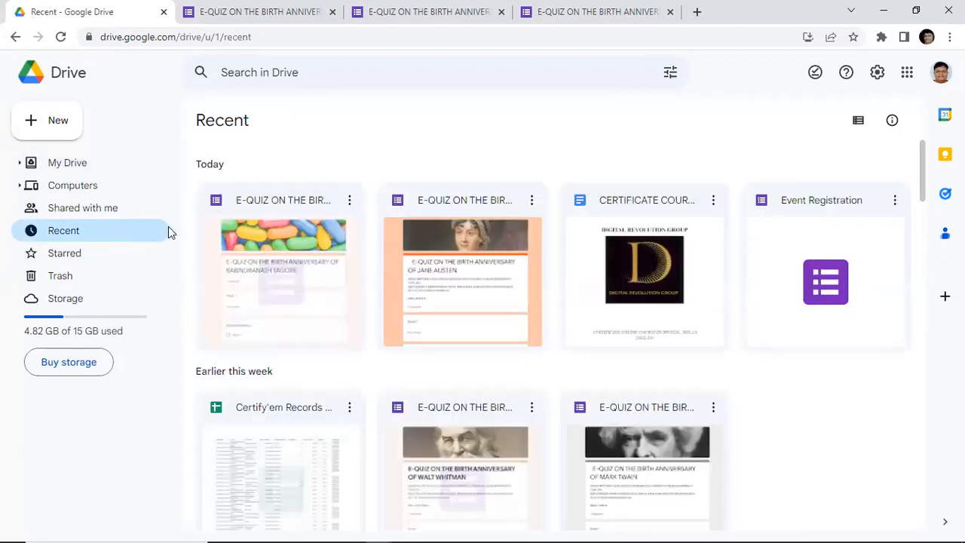
pyautogui.click(300, 205)
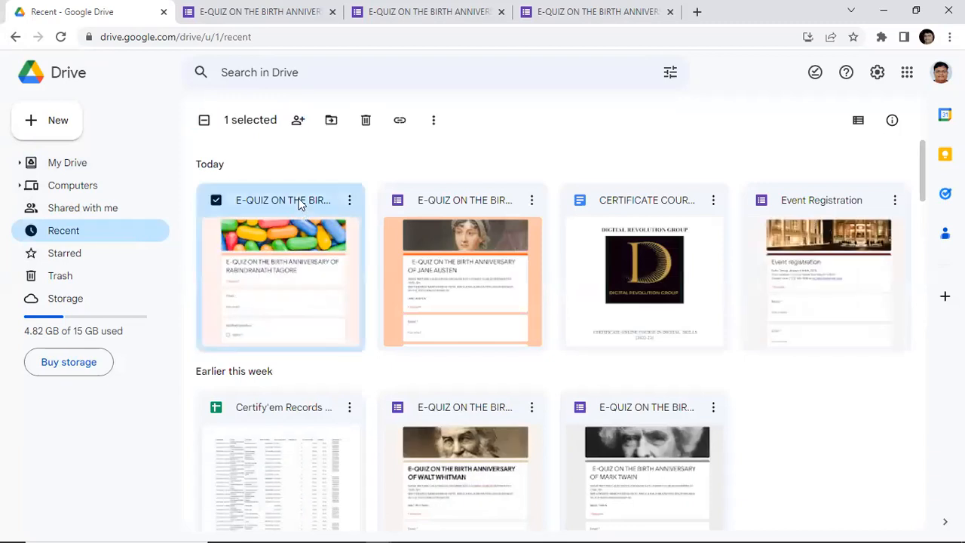
pyautogui.doubleClick(300, 204)
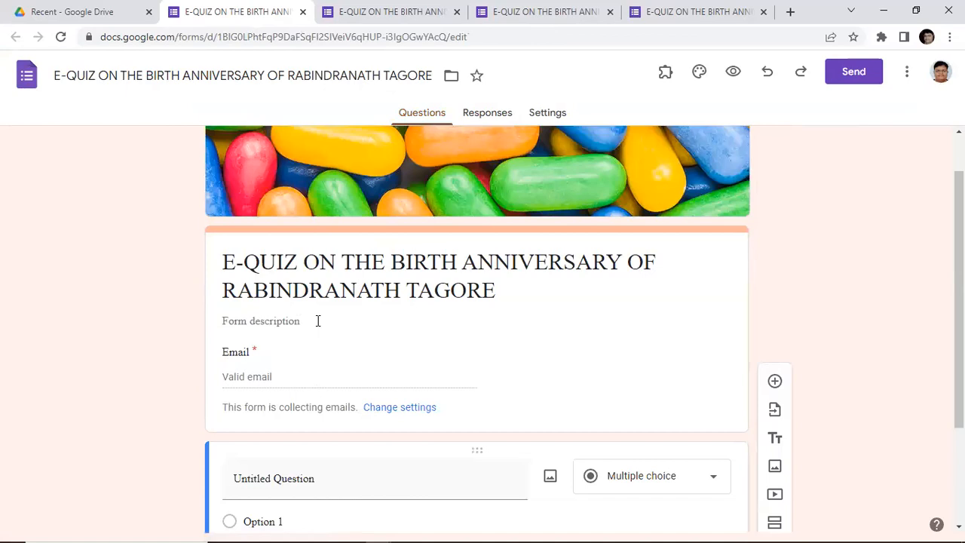
# Paste the copied text into the empty description of the Rabindranath Tagore form.
pyautogui.click(304, 321)
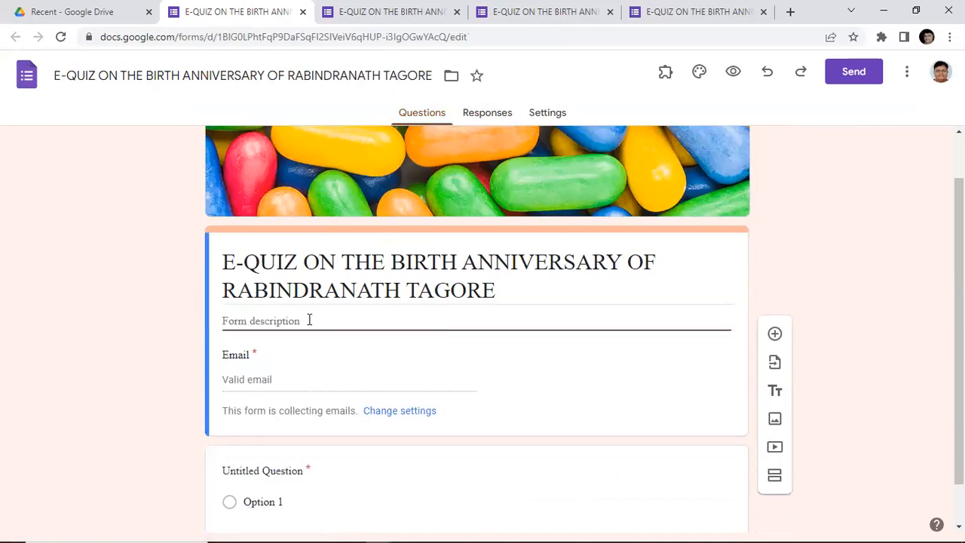
pyautogui.rightClick(309, 320)
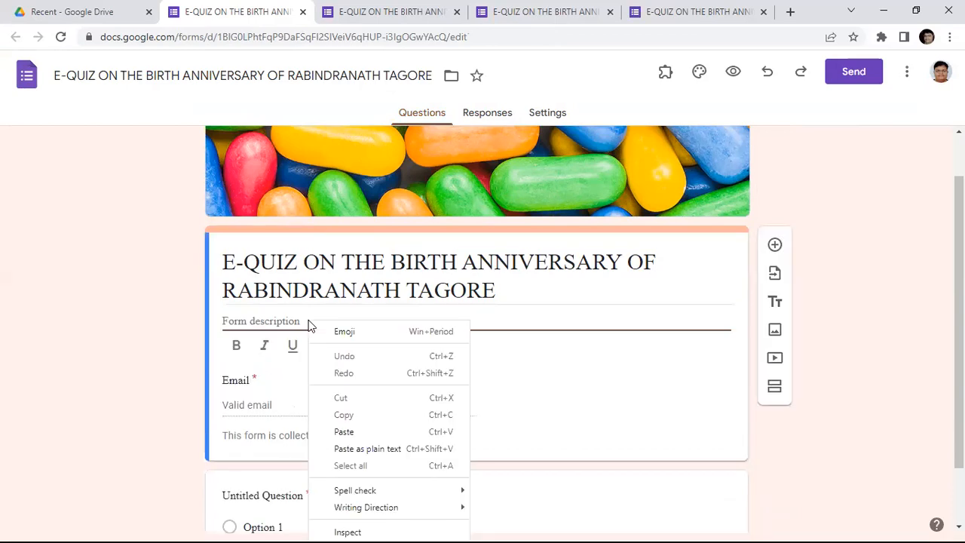
pyautogui.click(344, 432)
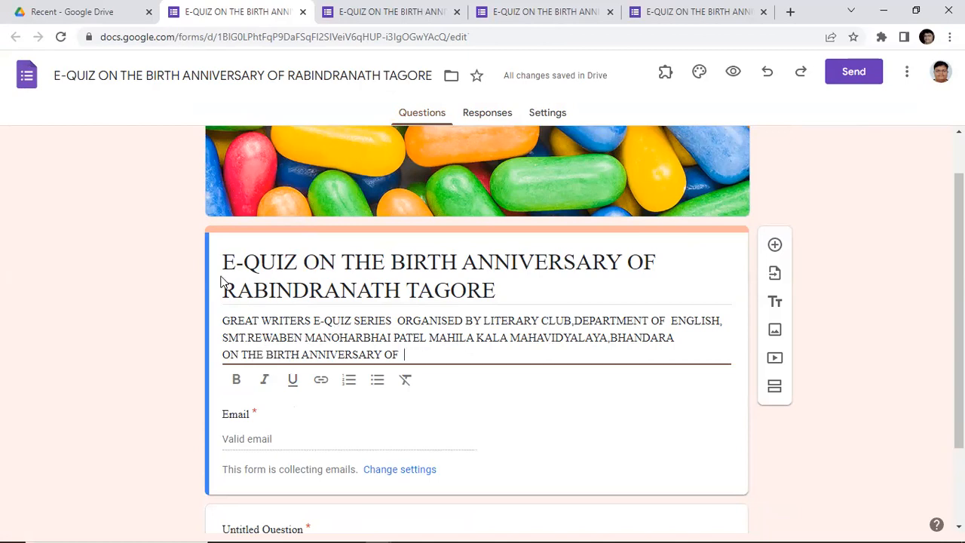
# Copy "RABINDRANATH TAGORE" from the form title and paste it at the end of the description.
pyautogui.moveTo(497, 290); pyautogui.dragTo(221, 288)
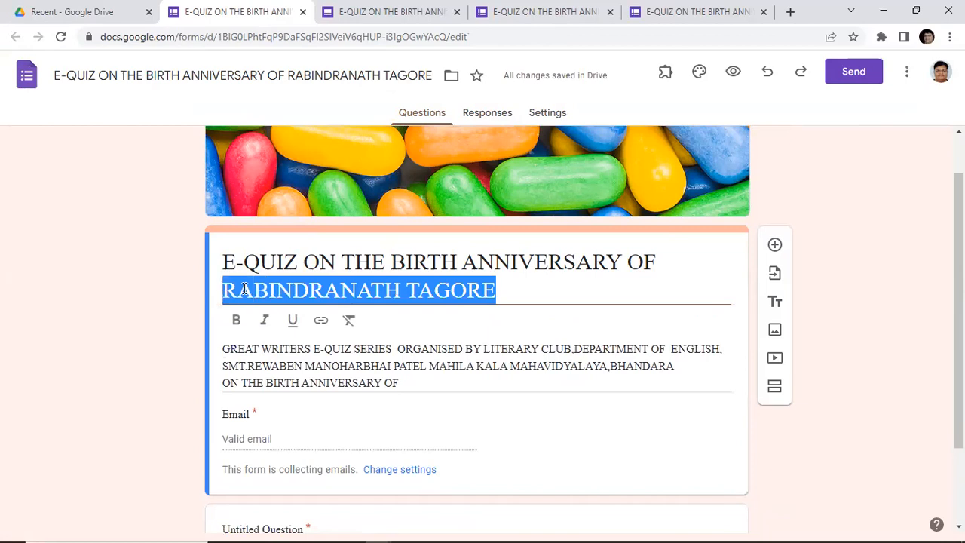
pyautogui.rightClick(259, 285)
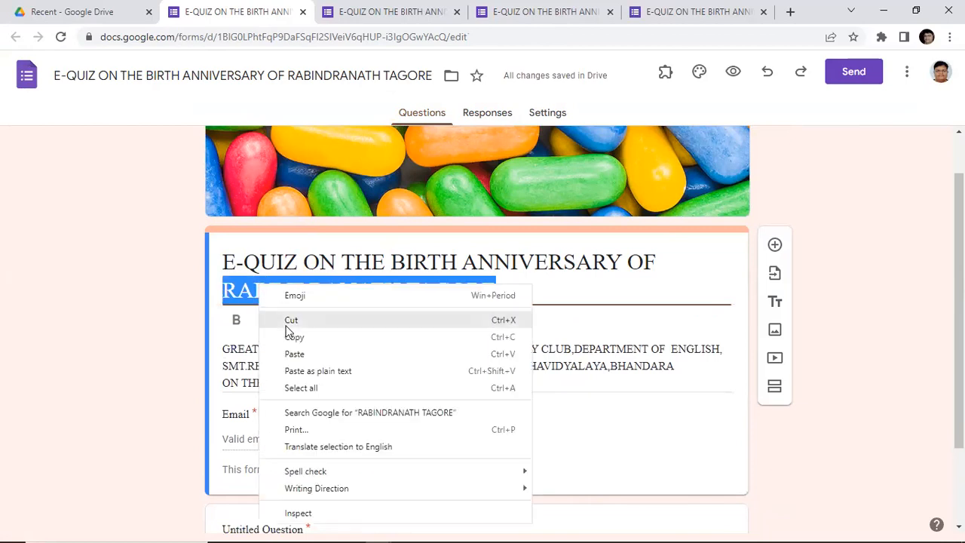
pyautogui.click(294, 337)
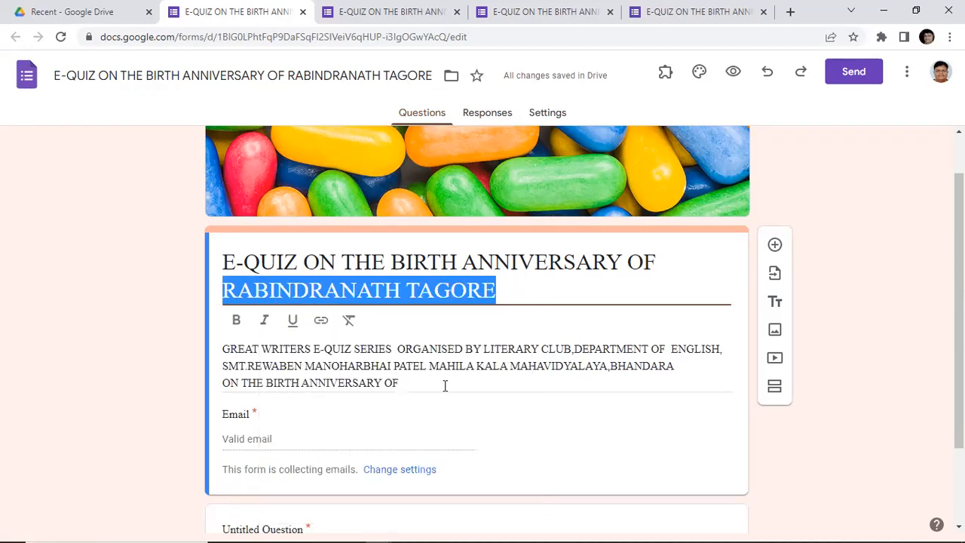
pyautogui.tripleClick(444, 383)
pyautogui.click(446, 383)
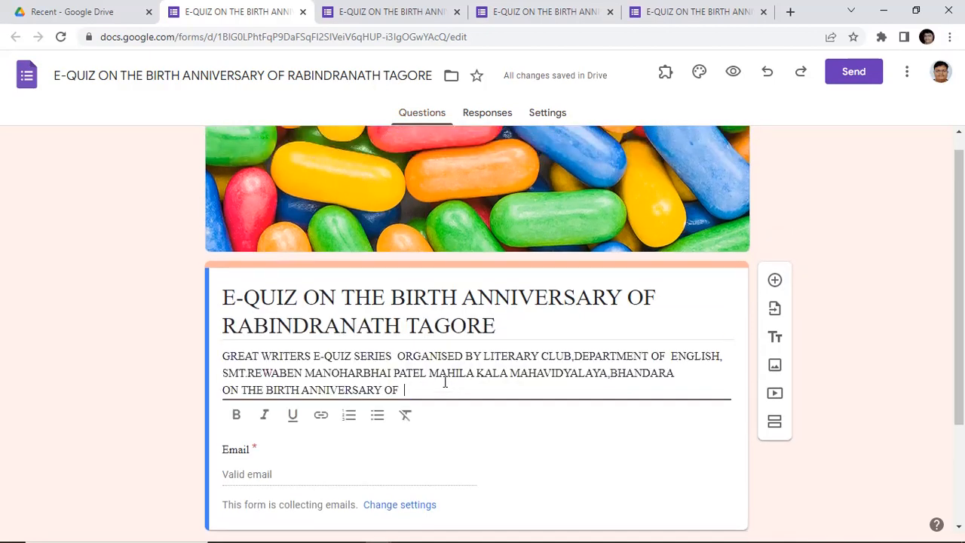
pyautogui.rightClick(445, 385)
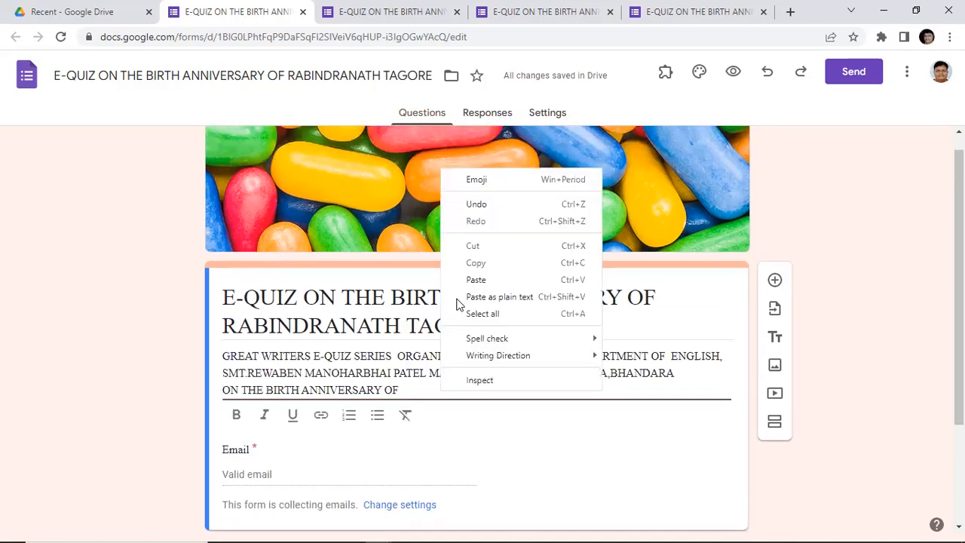
pyautogui.click(491, 279)
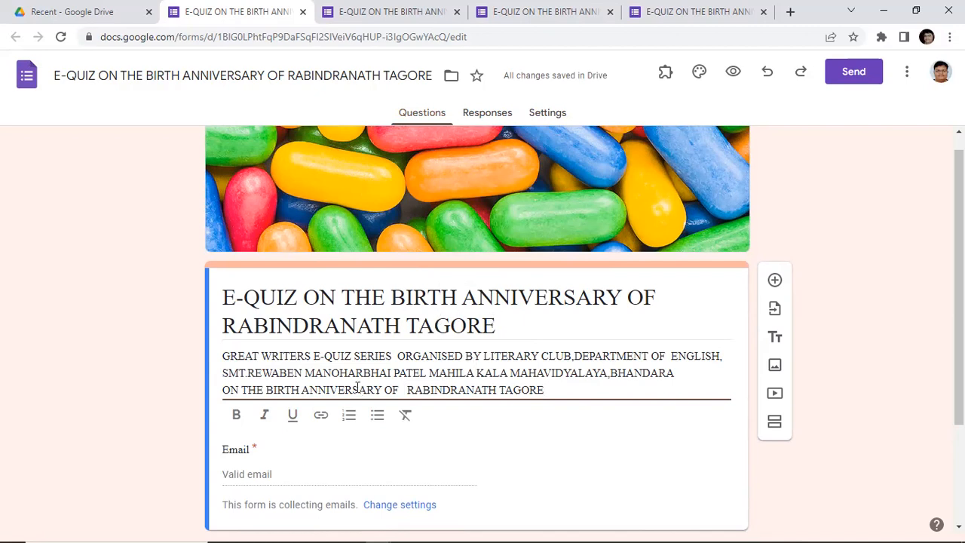
# Make the entire form description bold.
pyautogui.scroll(-2, 370, 385)
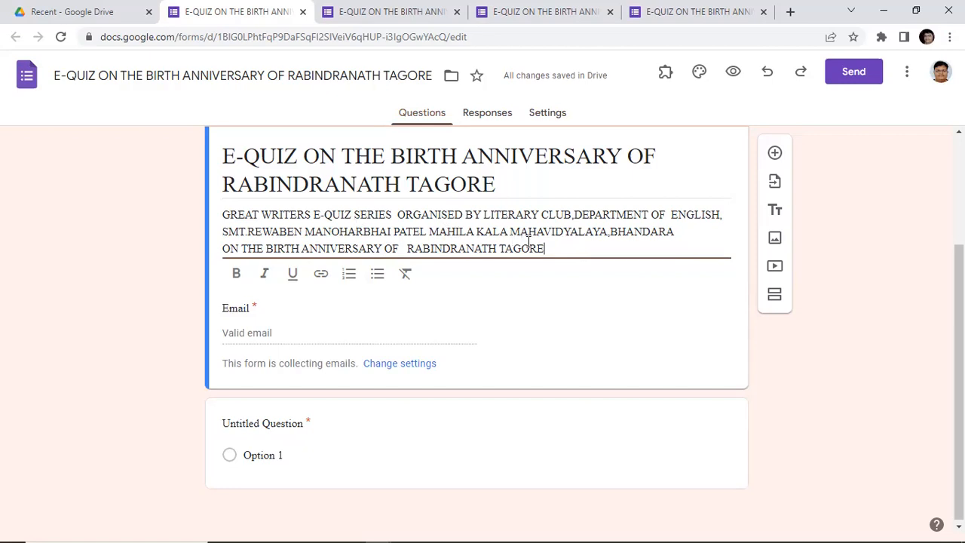
pyautogui.moveTo(547, 249); pyautogui.dragTo(241, 250)
pyautogui.moveTo(221, 217); pyautogui.dragTo(218, 214)
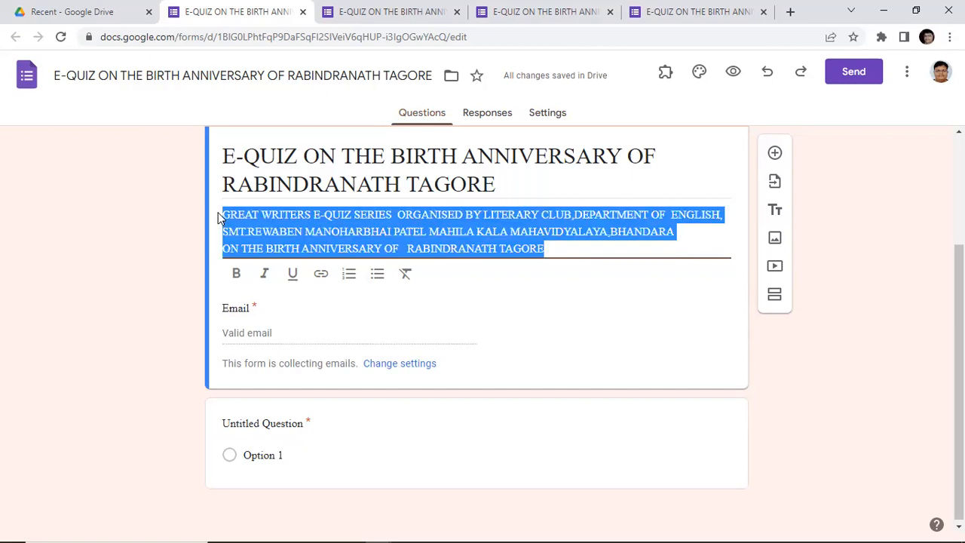
pyautogui.click(236, 275)
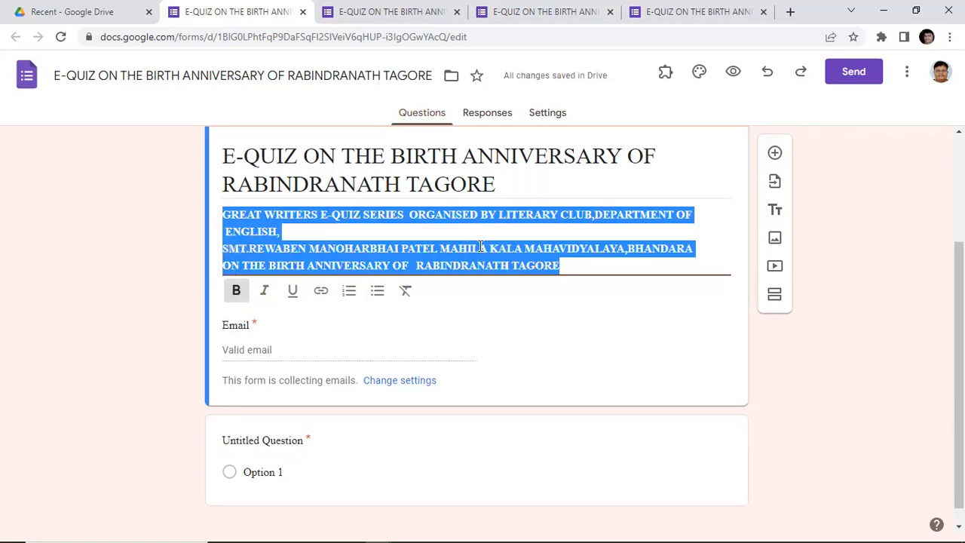
pyautogui.click(618, 266)
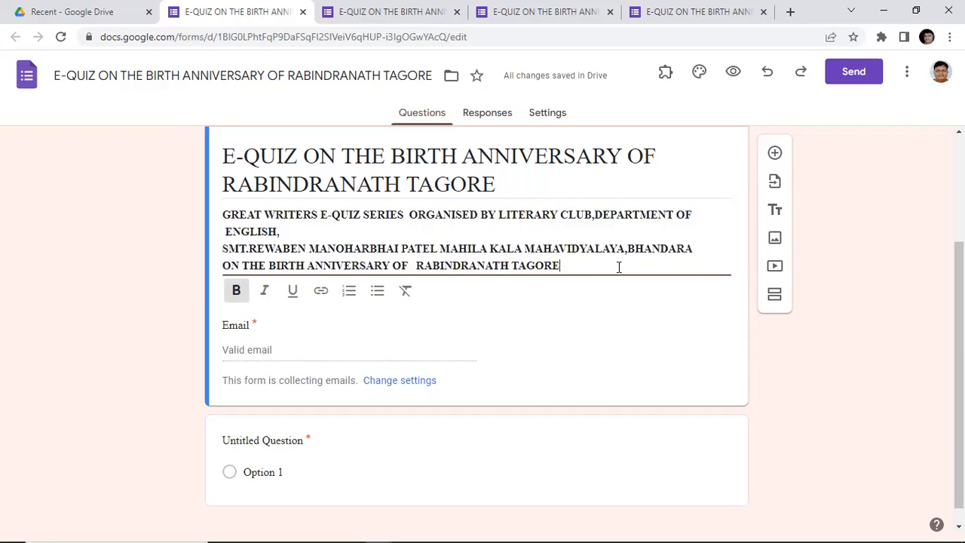
# Apply italic and underline formatting to the entire form description.
pyautogui.moveTo(562, 265); pyautogui.dragTo(220, 214)
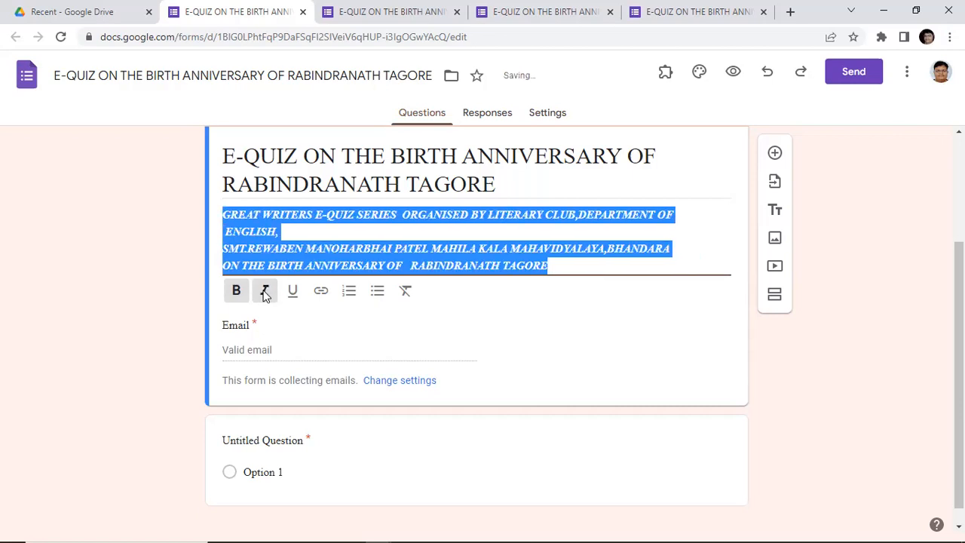
pyautogui.click(292, 295)
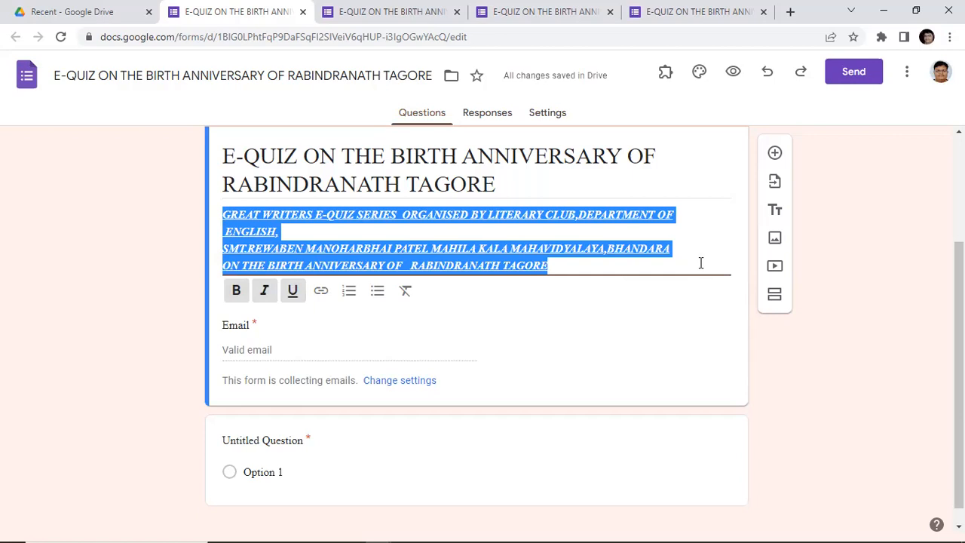
pyautogui.click(610, 261)
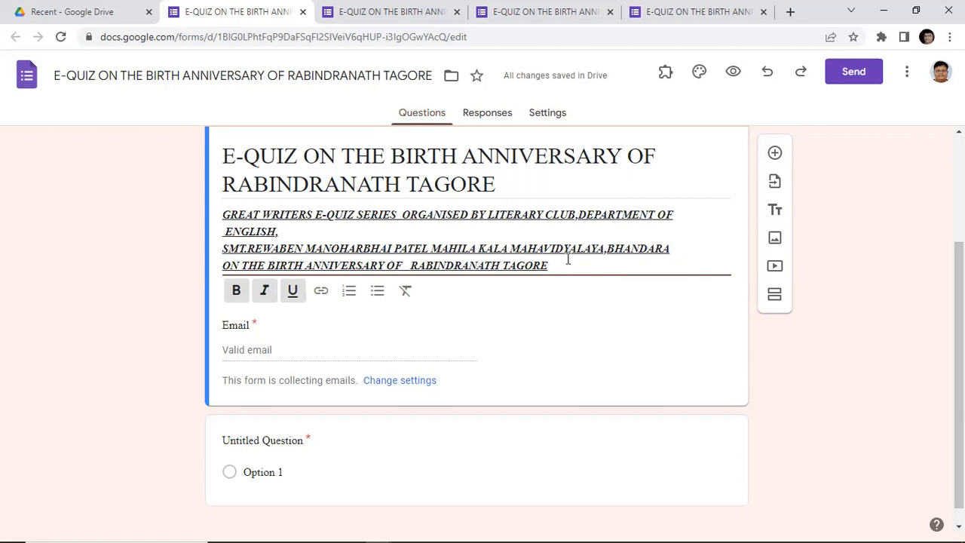
# Remove the bold, italic and underline formatting from the entire form description.
pyautogui.moveTo(560, 261); pyautogui.dragTo(223, 215)
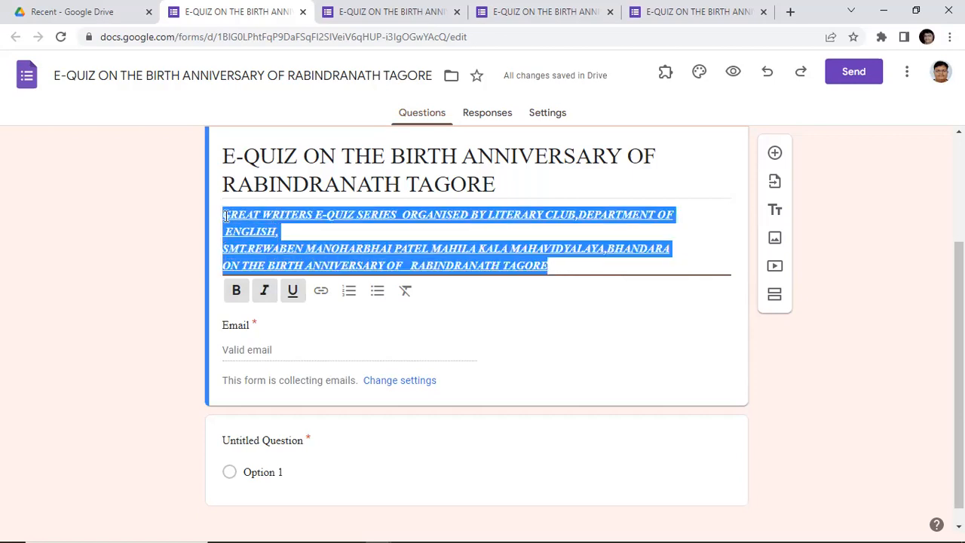
pyautogui.click(266, 294)
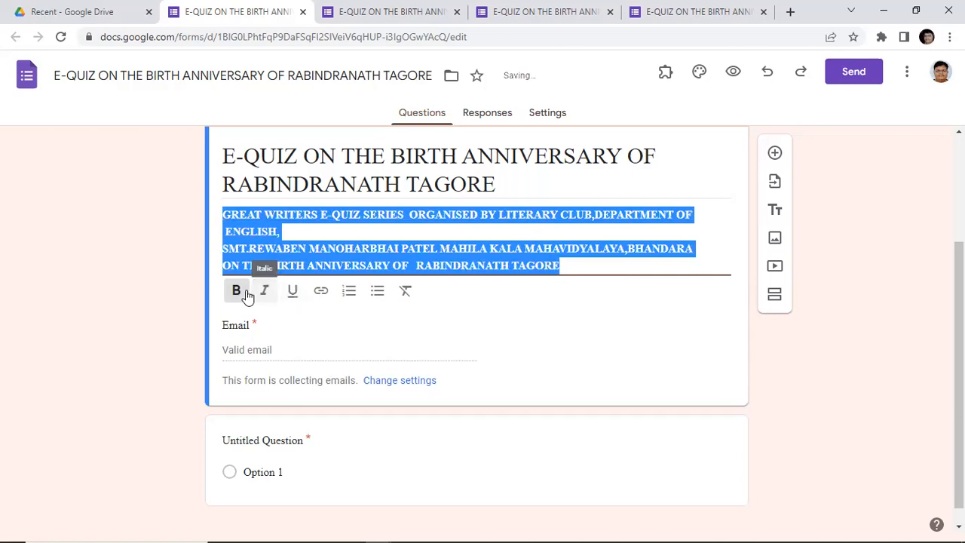
pyautogui.click(240, 292)
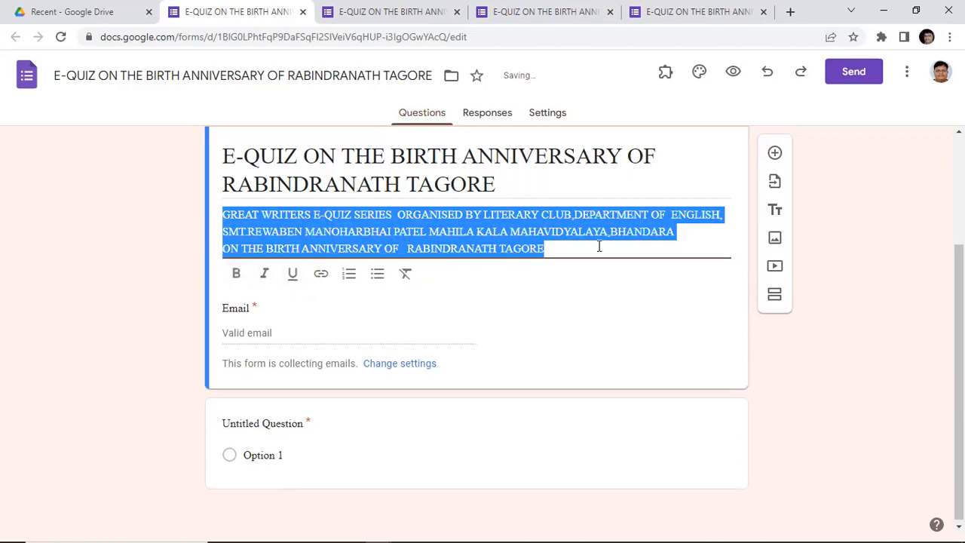
pyautogui.click(590, 251)
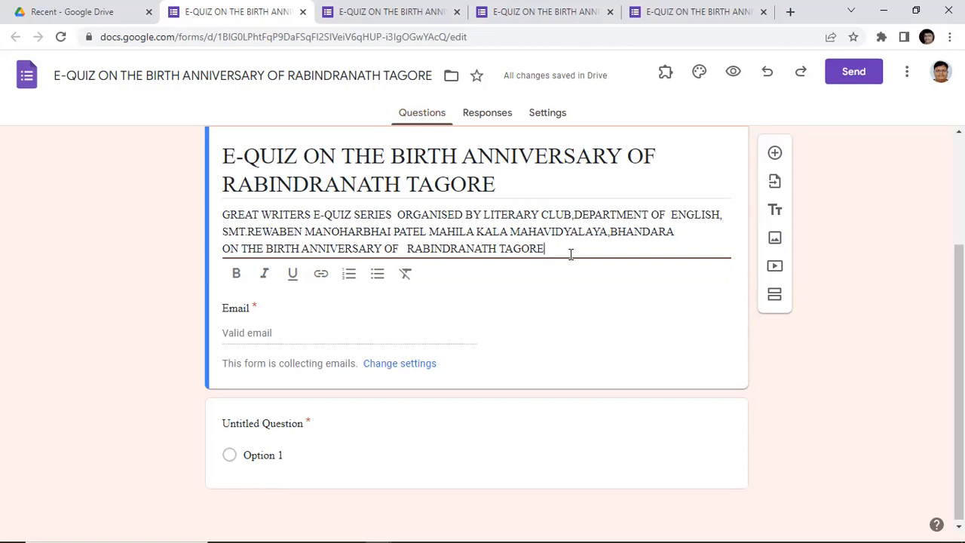
# Turn the form into a quiz in its settings, switching the option off and back on once.
pyautogui.scroll(2, 565, 361)
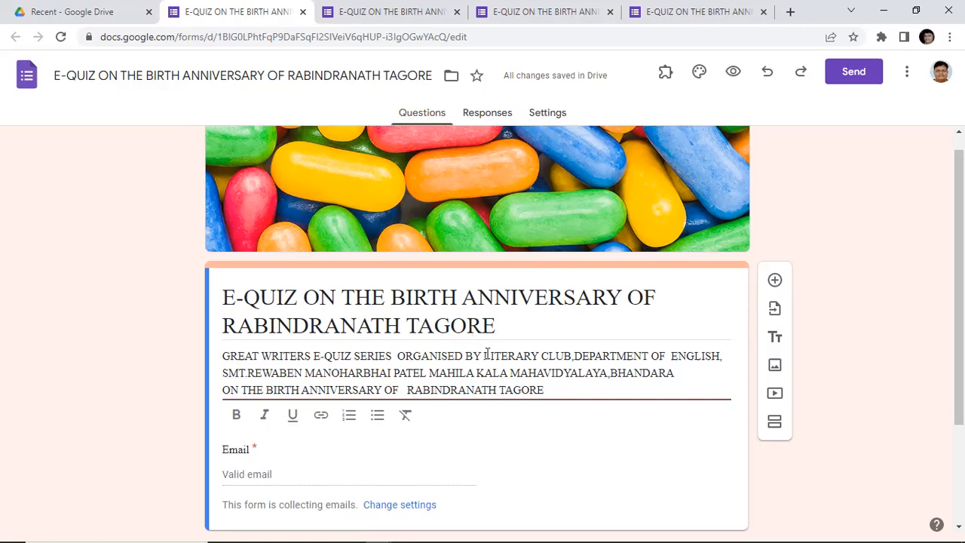
pyautogui.click(549, 114)
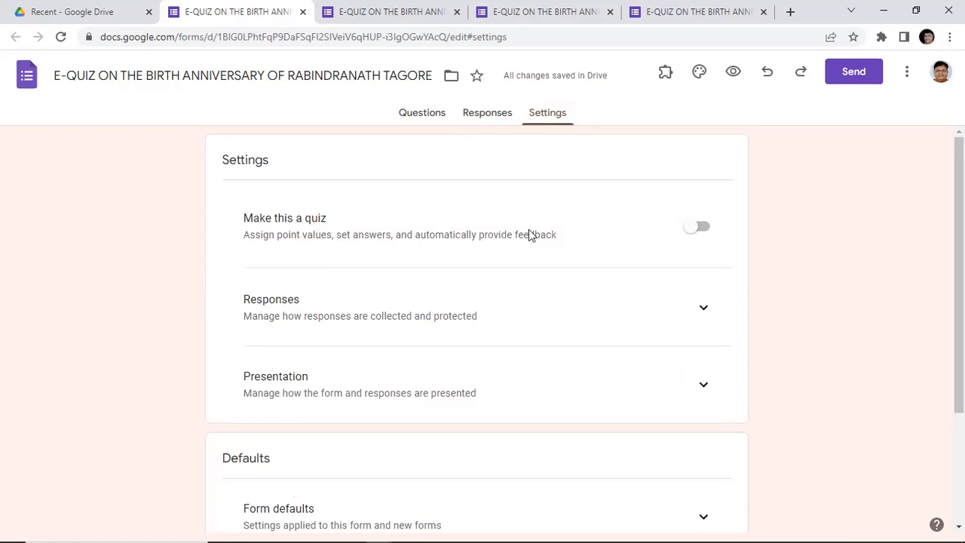
pyautogui.click(705, 227)
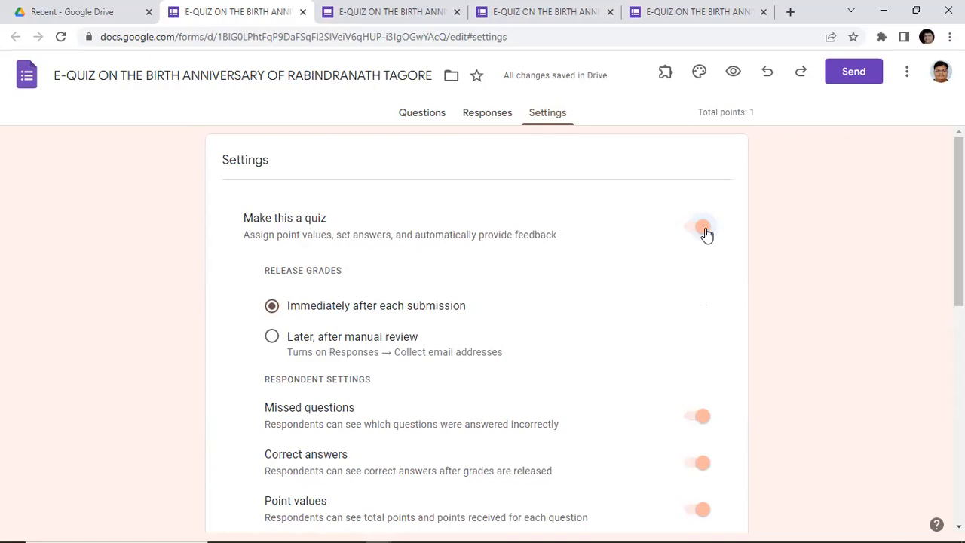
pyautogui.click(693, 230)
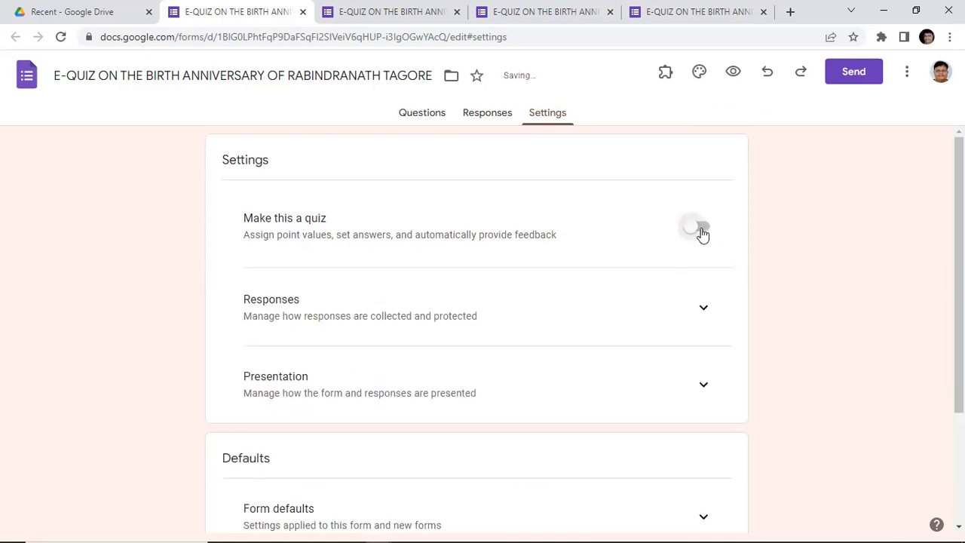
pyautogui.click(691, 238)
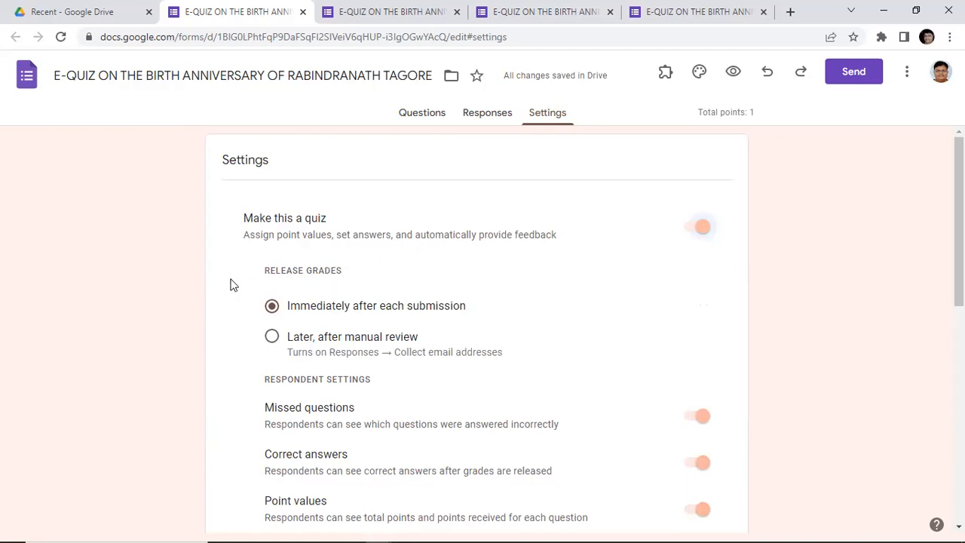
# Switch grade release to after manual review and back to immediately after each submission.
pyautogui.scroll(-1, 256, 274)
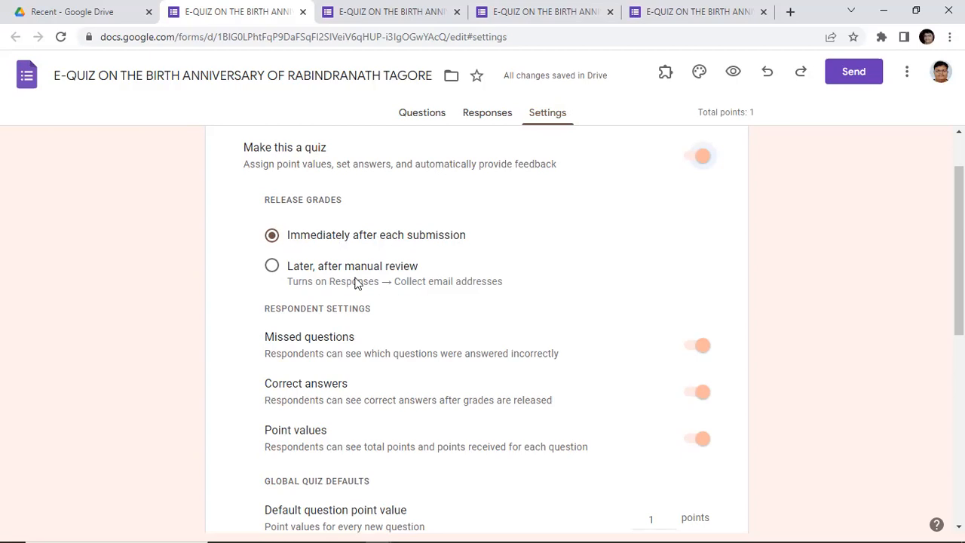
pyautogui.click(271, 268)
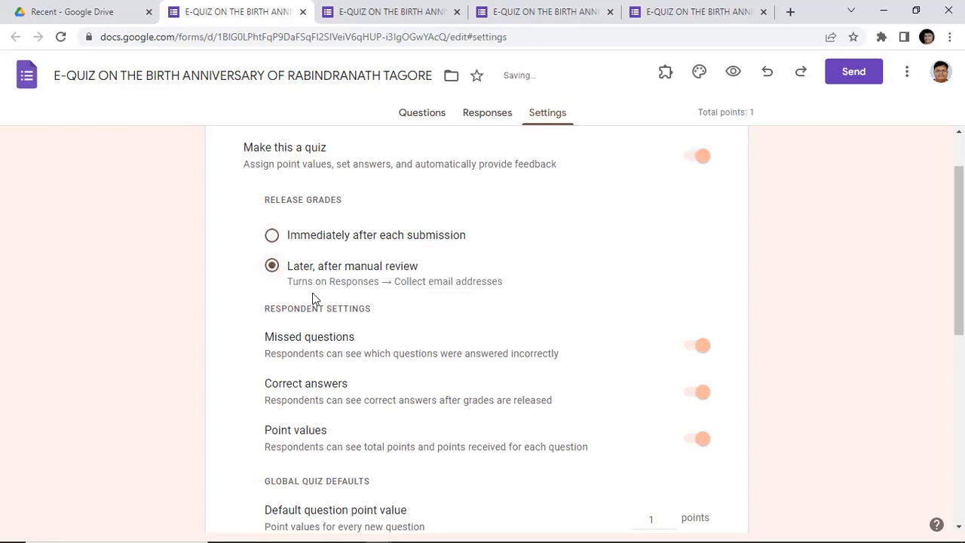
pyautogui.click(272, 236)
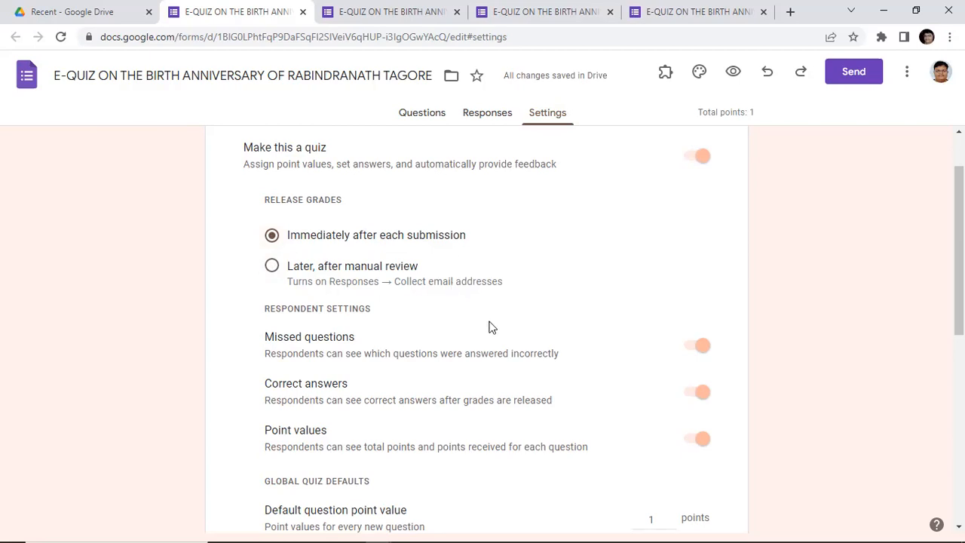
# Turn the respondents' missed-questions setting off and back on.
pyautogui.scroll(-1, 213, 323)
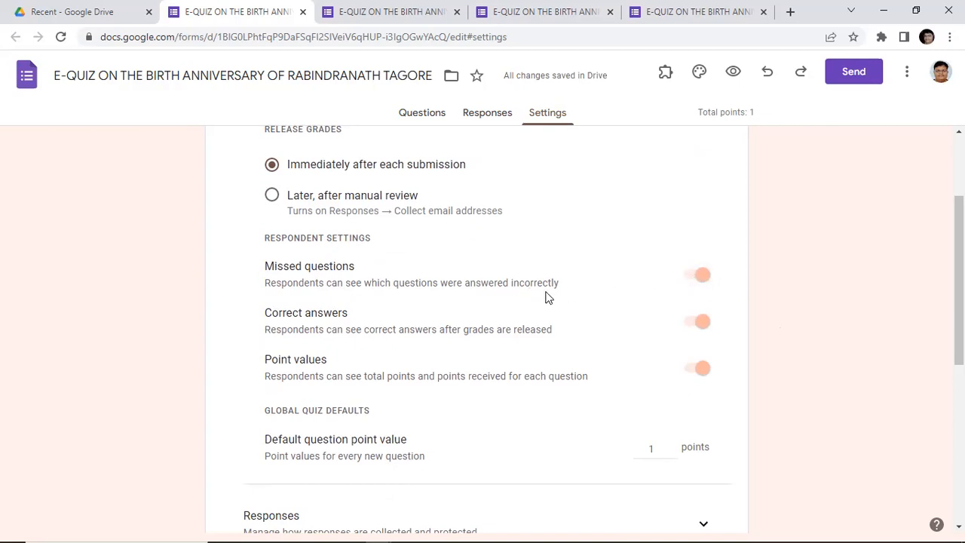
pyautogui.click(704, 278)
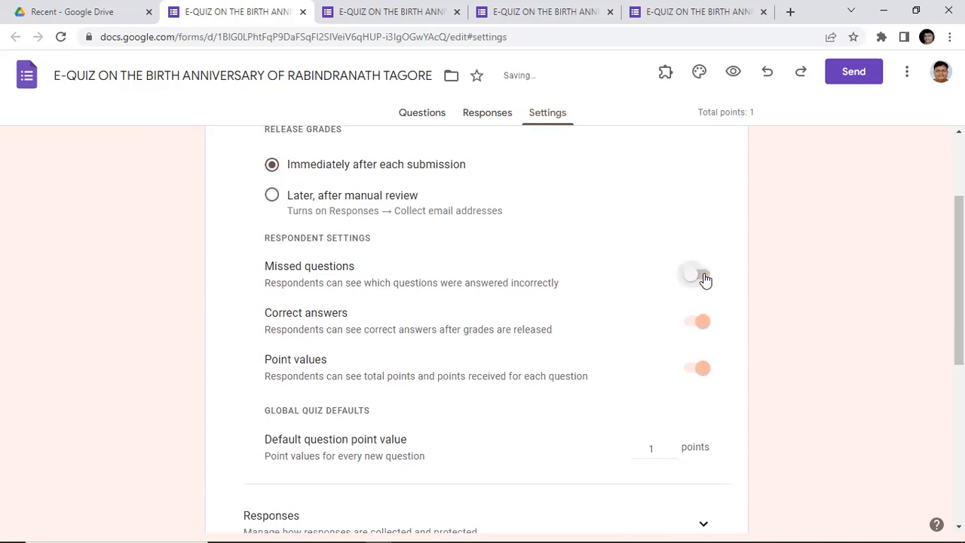
pyautogui.click(704, 278)
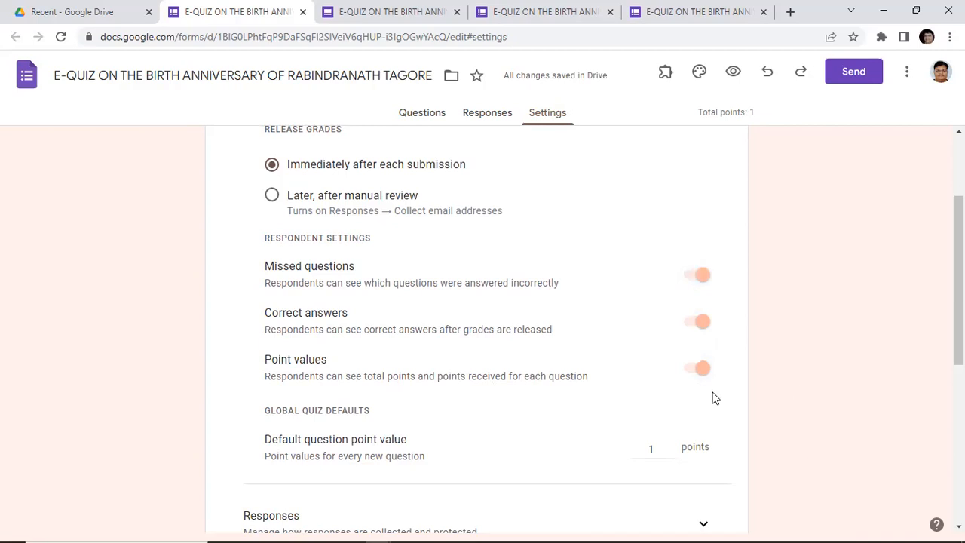
# Try higher default question point values and return the value to 1 point.
pyautogui.scroll(-2, 704, 407)
pyautogui.scroll(-4, 697, 412)
pyautogui.scroll(2, 695, 409)
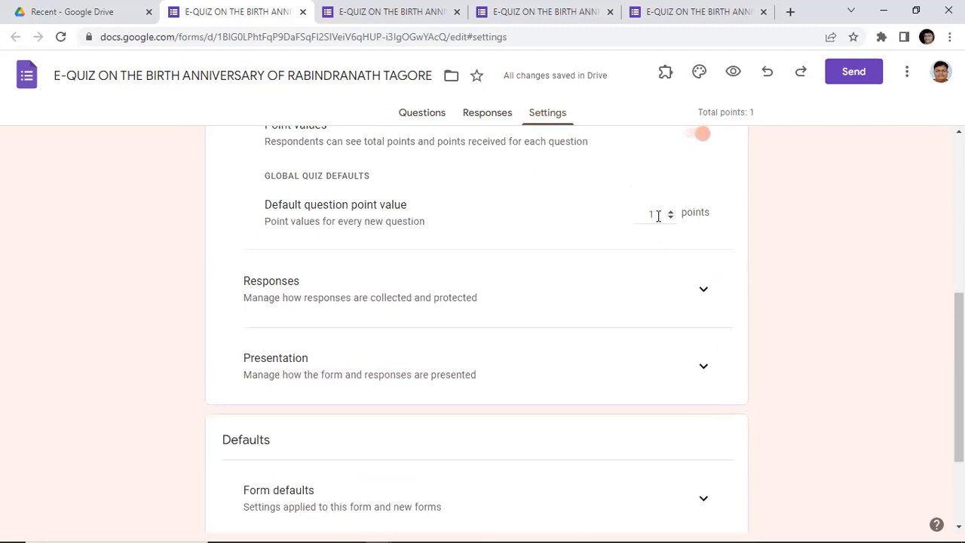
pyautogui.click(670, 212)
pyautogui.click(670, 211)
pyautogui.click(671, 212)
pyautogui.click(671, 212)
pyautogui.click(671, 212)
pyautogui.click(671, 212)
pyautogui.click(670, 218)
pyautogui.click(670, 218)
# In the response settings, always send responders a copy of their response and limit them to 1 response.
pyautogui.click(700, 295)
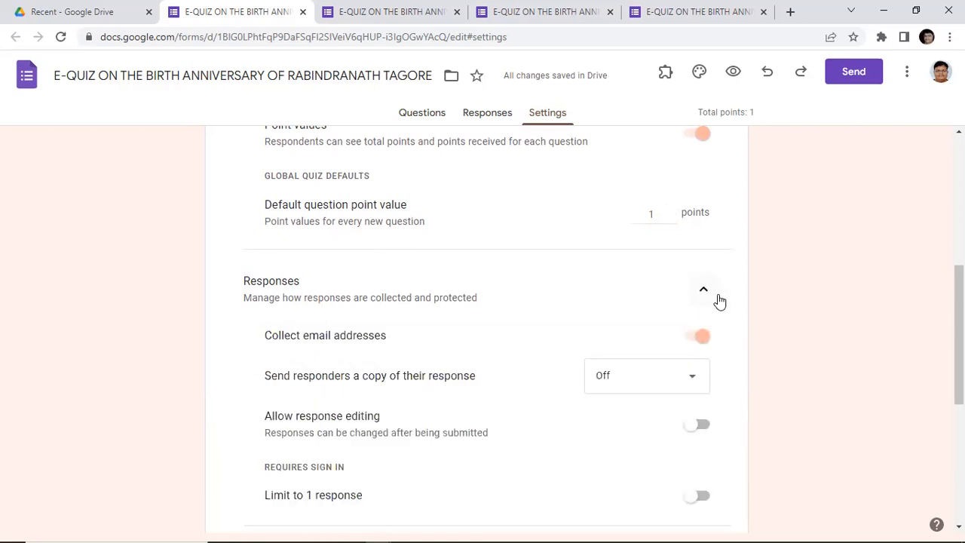
pyautogui.scroll(-2, 756, 306)
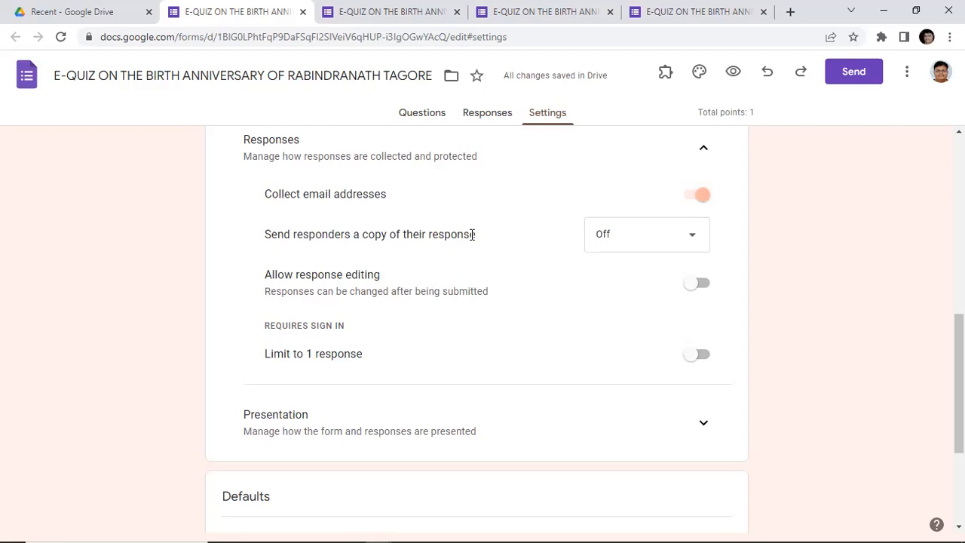
pyautogui.click(692, 238)
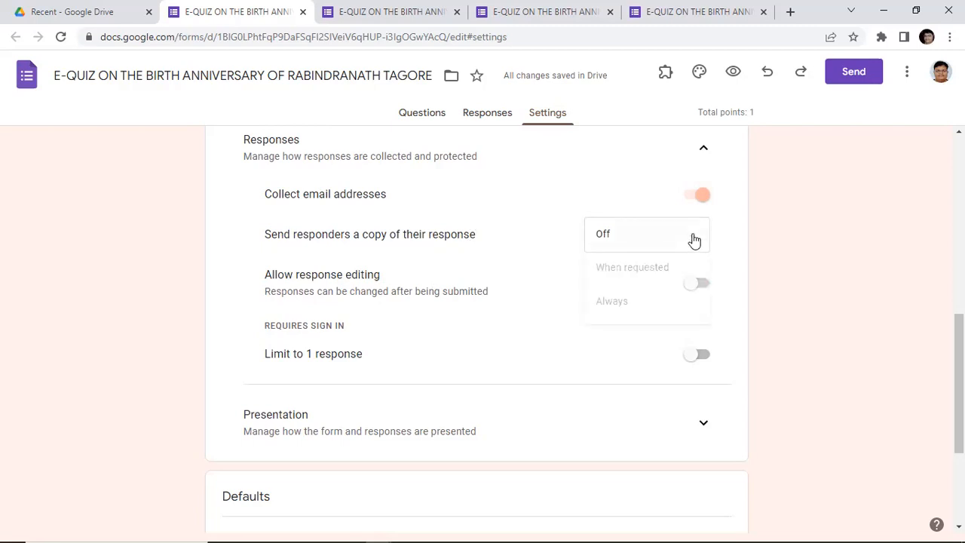
pyautogui.click(650, 275)
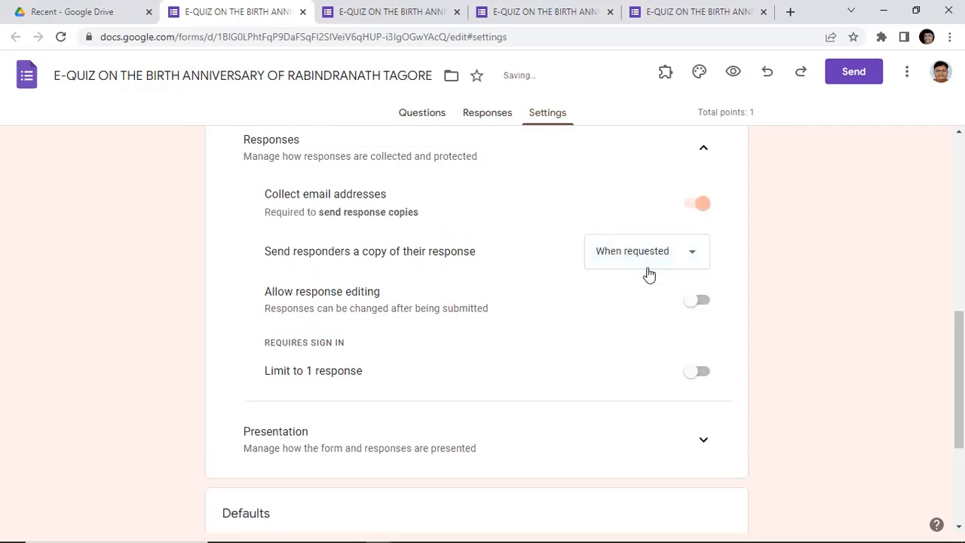
pyautogui.click(693, 257)
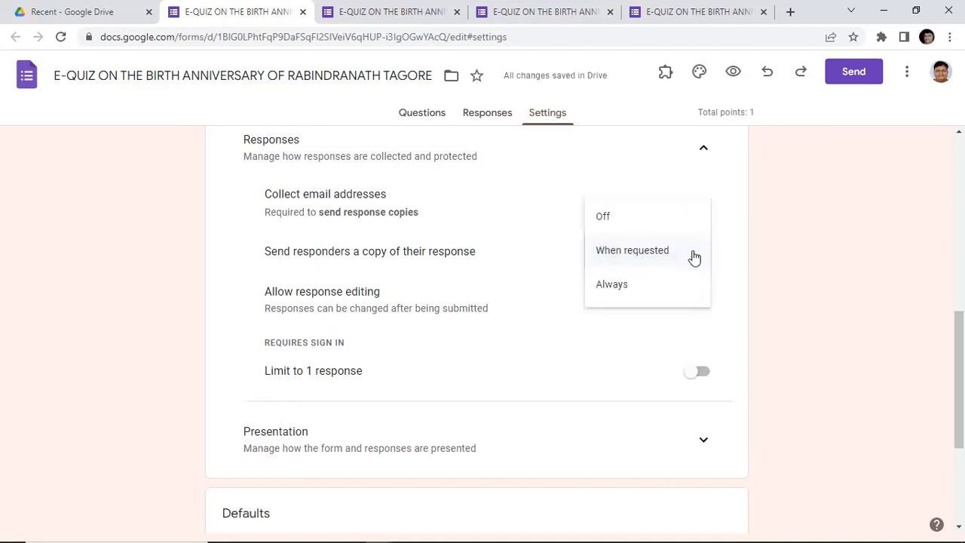
pyautogui.click(617, 285)
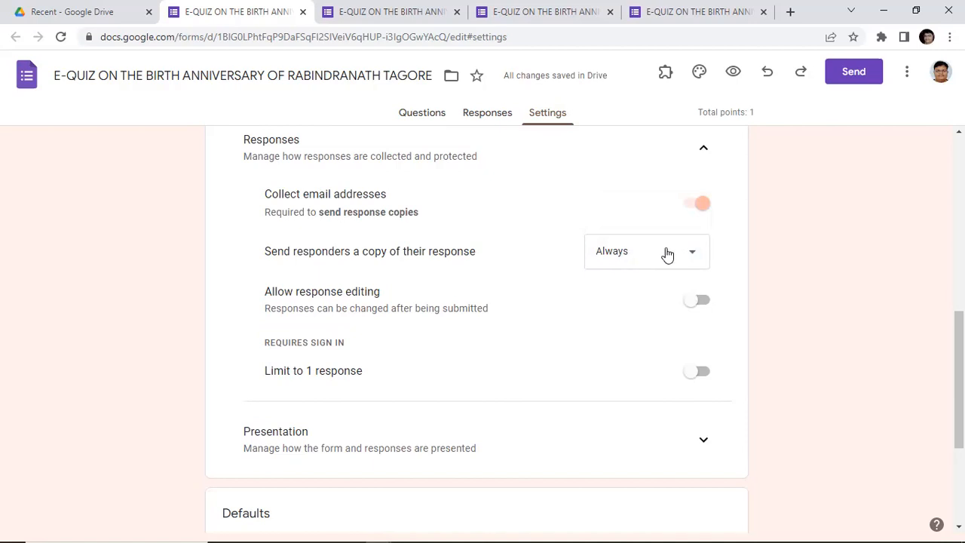
pyautogui.click(694, 257)
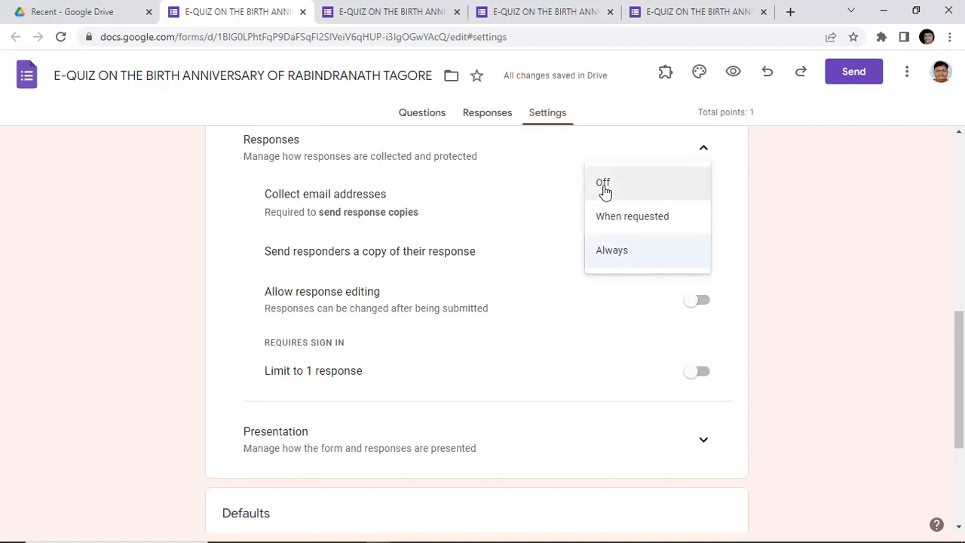
pyautogui.click(610, 258)
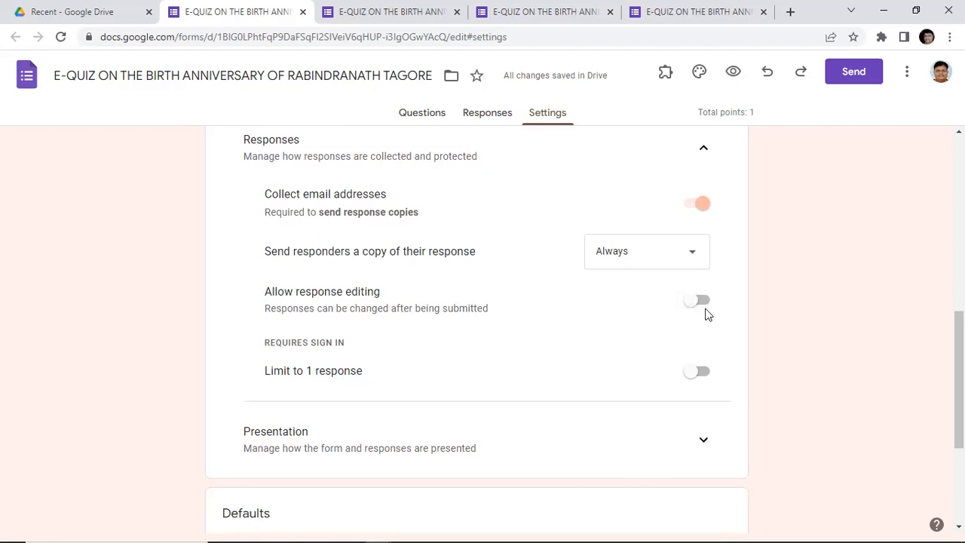
pyautogui.scroll(-2, 551, 382)
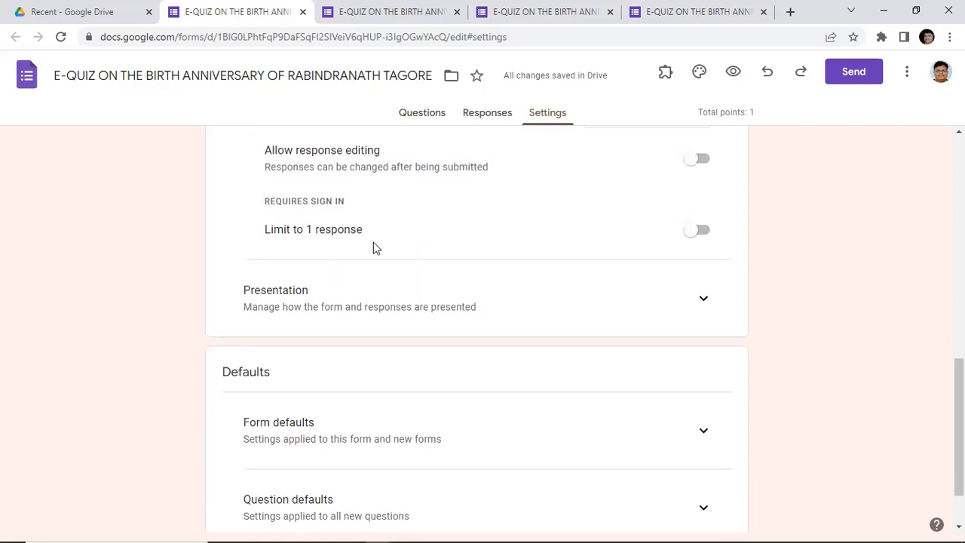
pyautogui.click(701, 235)
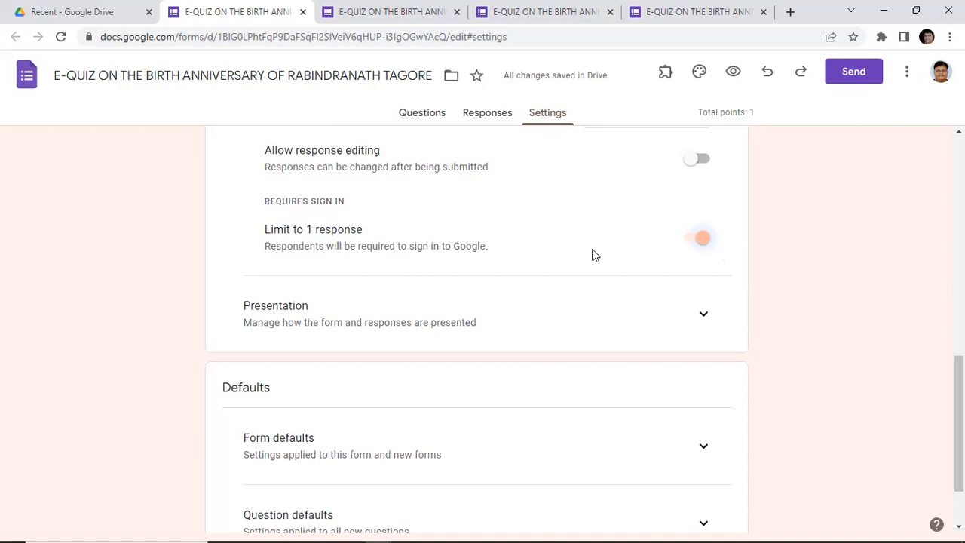
# In the presentation settings, turn on the progress bar and let respondents view the results summary.
pyautogui.scroll(-2, 592, 256)
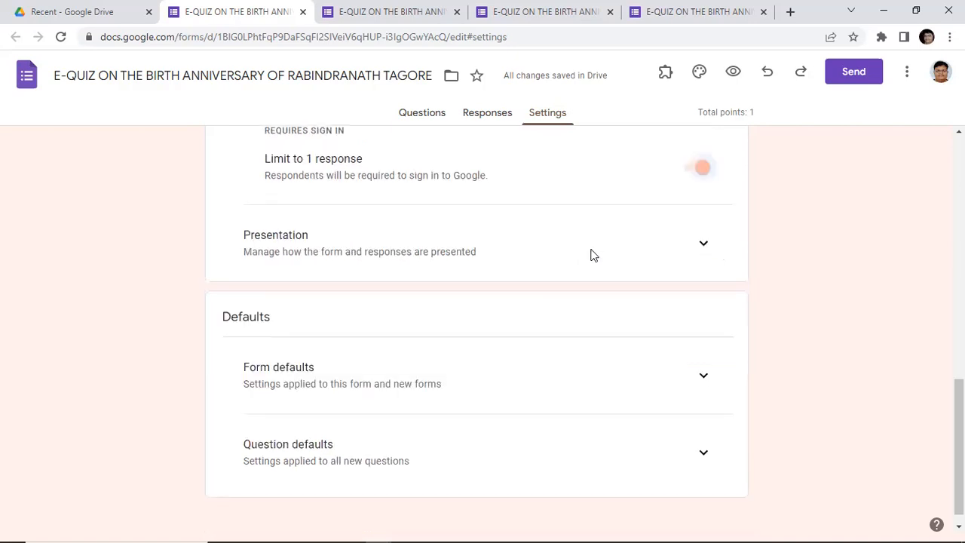
pyautogui.click(703, 246)
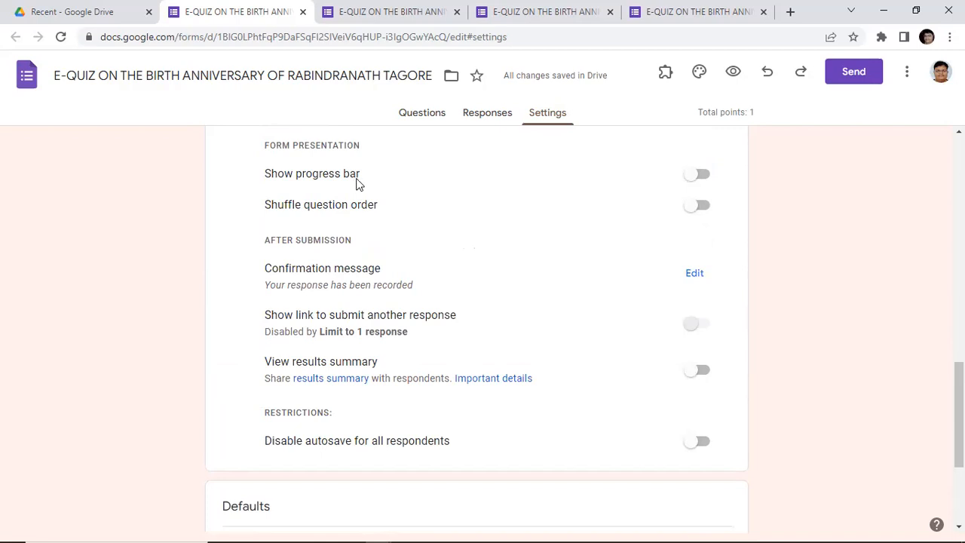
pyautogui.click(700, 178)
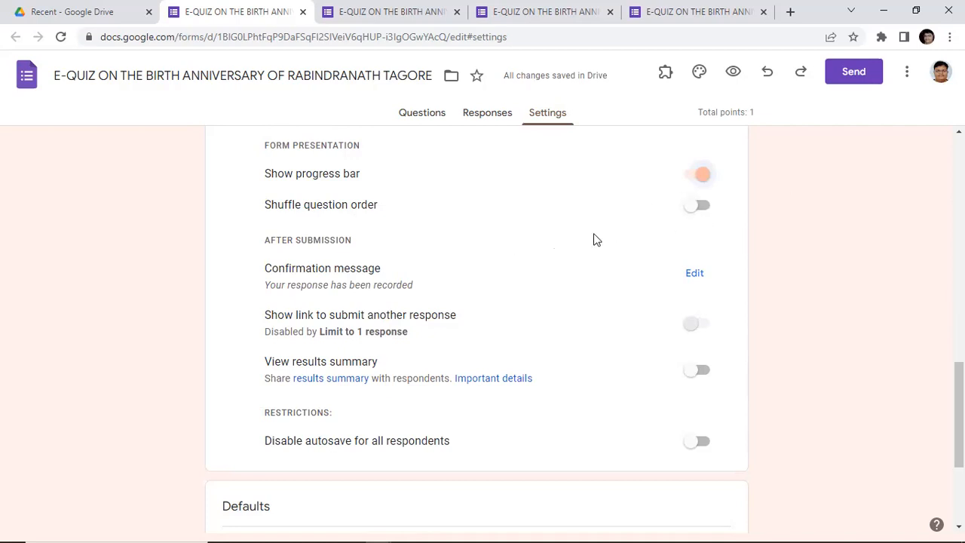
pyautogui.scroll(-1, 594, 240)
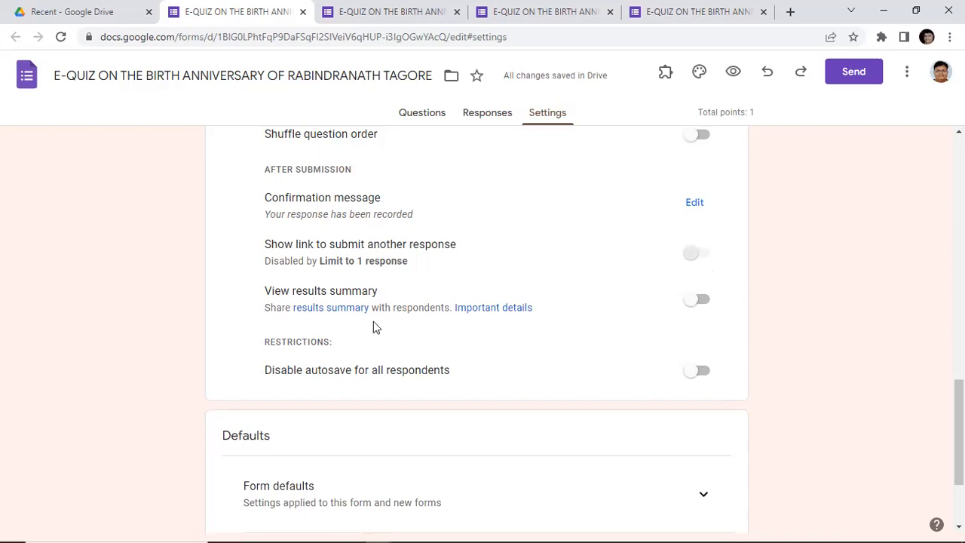
pyautogui.click(700, 302)
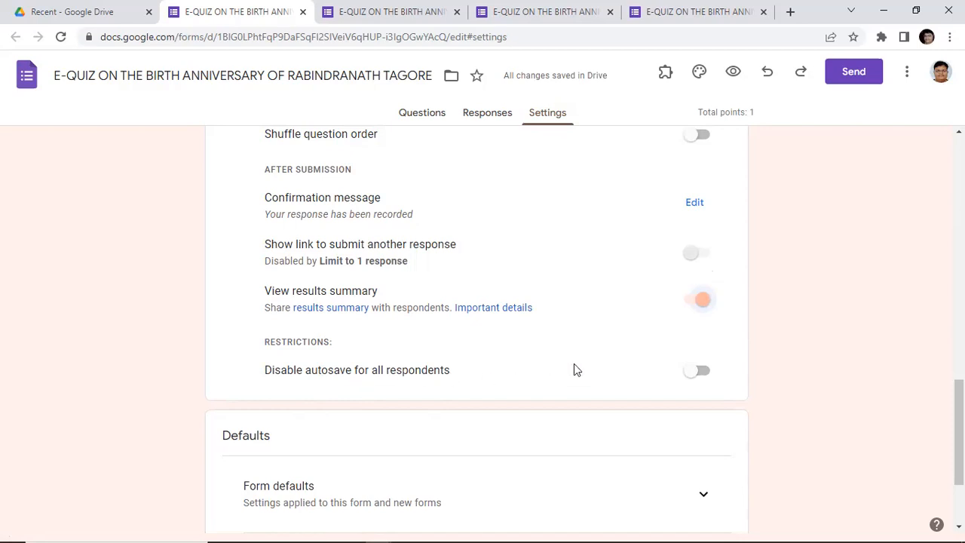
# Examine the form defaults for email collection and the question defaults for required questions.
pyautogui.scroll(-1, 574, 370)
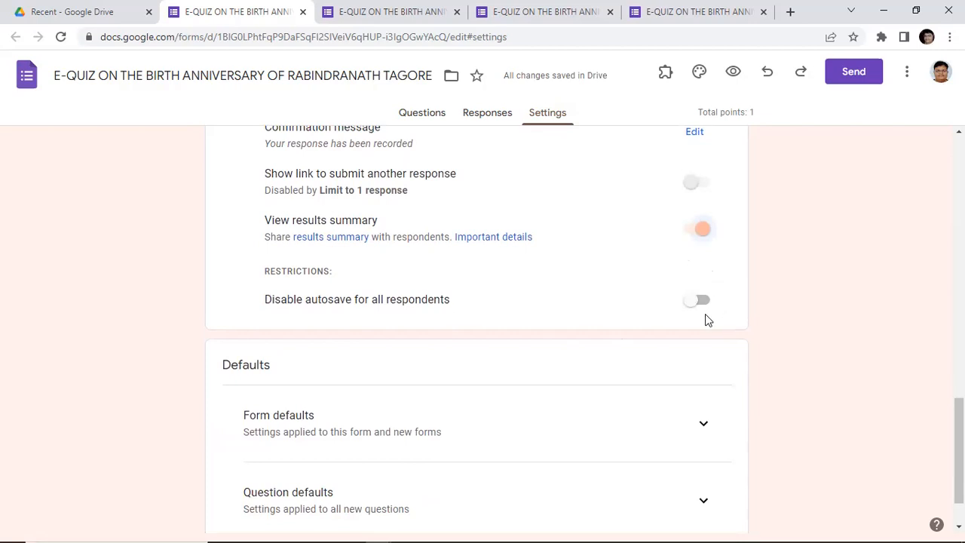
pyautogui.scroll(-1, 453, 377)
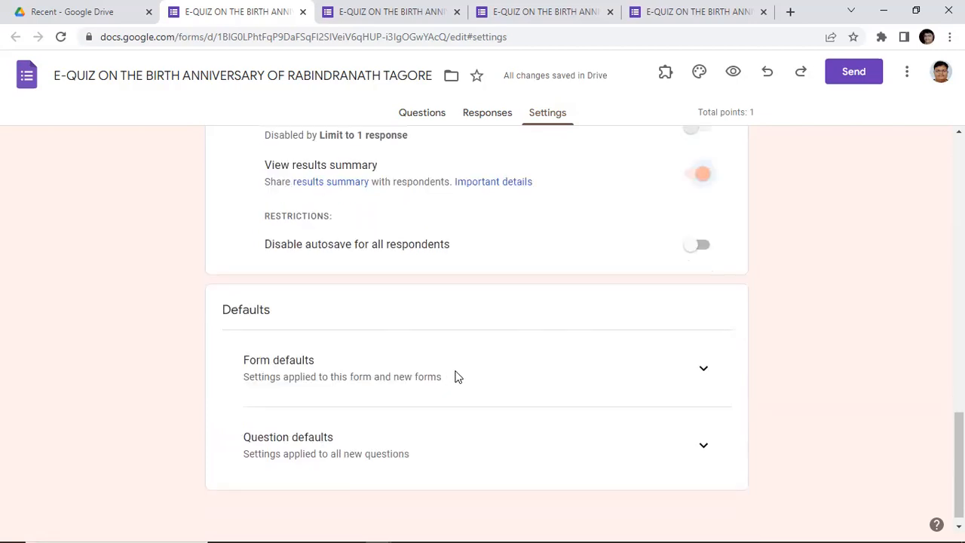
pyautogui.click(707, 359)
pyautogui.scroll(-1, 442, 390)
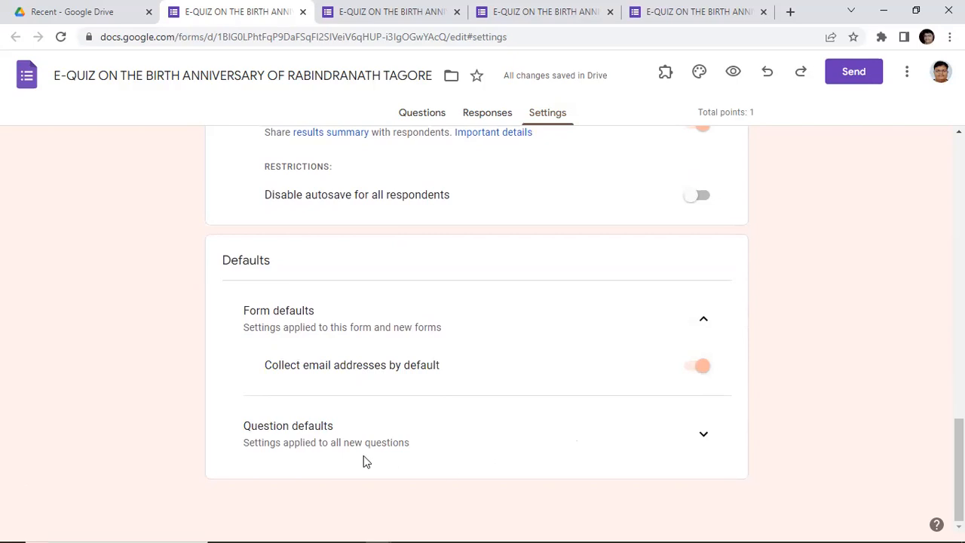
pyautogui.click(703, 434)
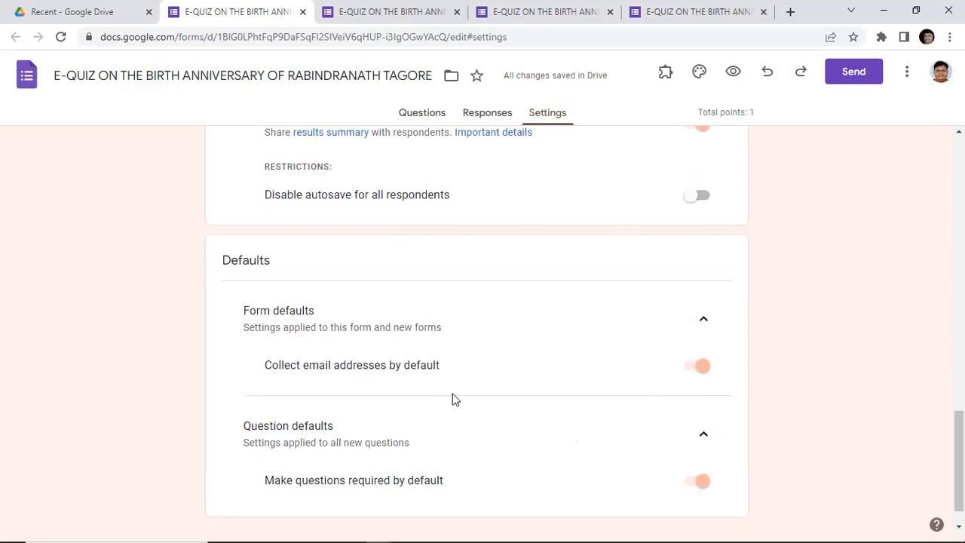
# Review the form's quiz, response, presentation and default settings, including the option for sending responders a copy of their response.
pyautogui.scroll(5, 139, 379)
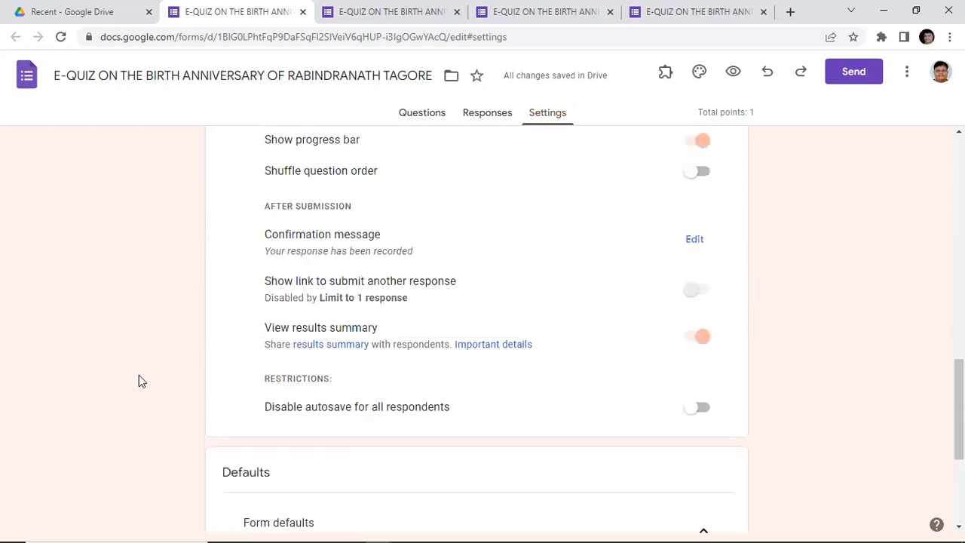
pyautogui.scroll(10, 139, 381)
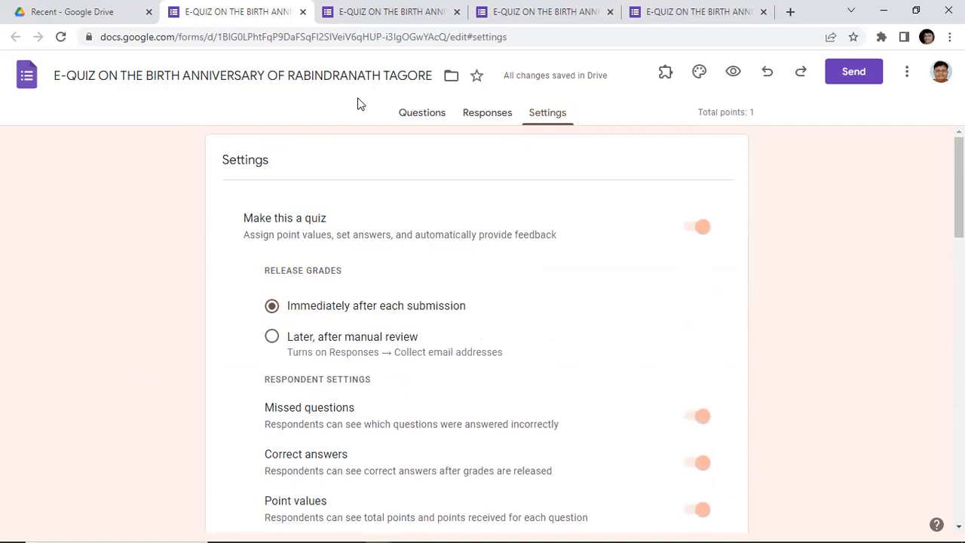
pyautogui.click(420, 118)
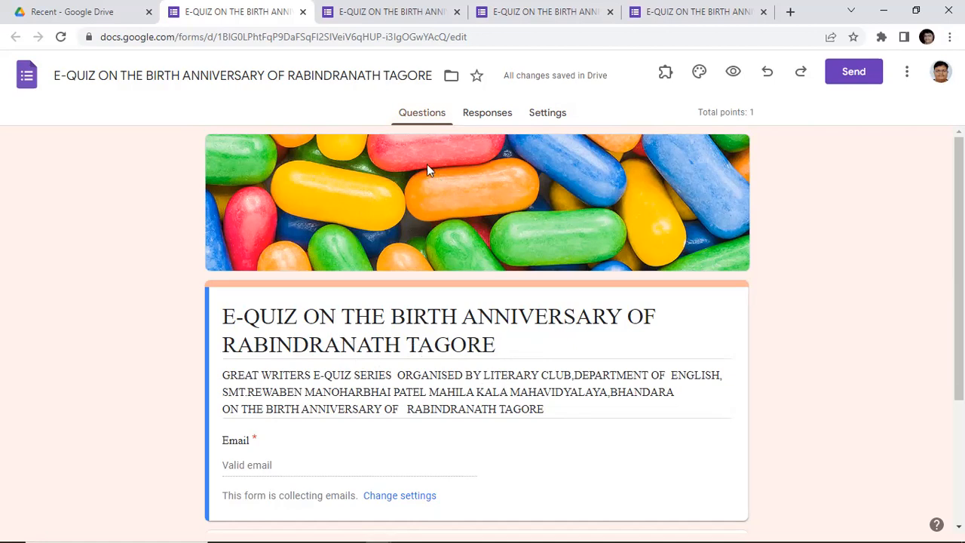
pyautogui.click(548, 115)
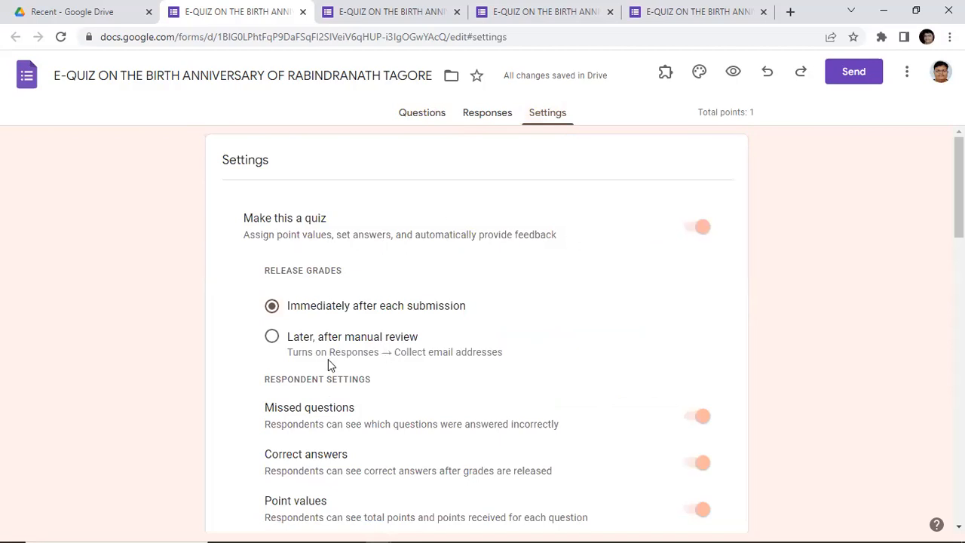
pyautogui.scroll(-2, 328, 360)
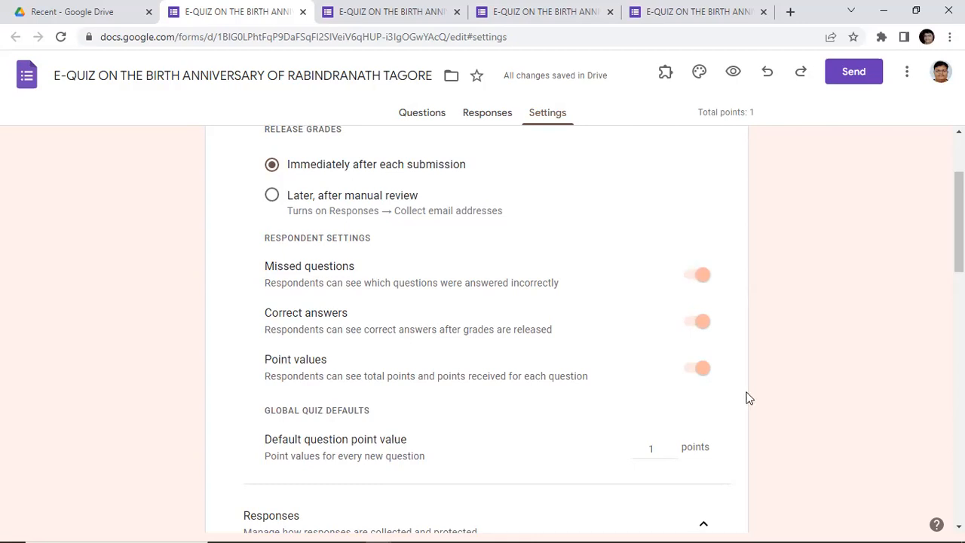
pyautogui.scroll(-2, 749, 398)
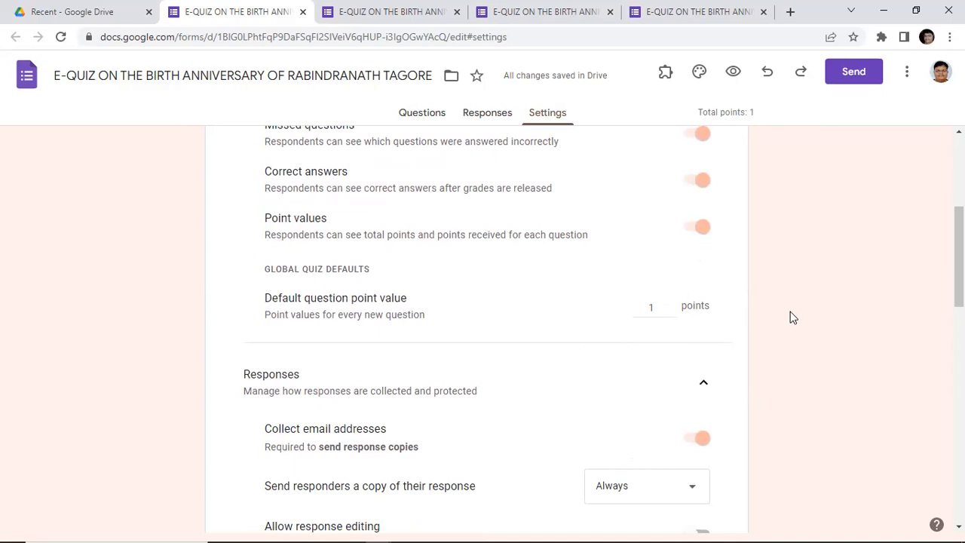
pyautogui.scroll(-2, 790, 318)
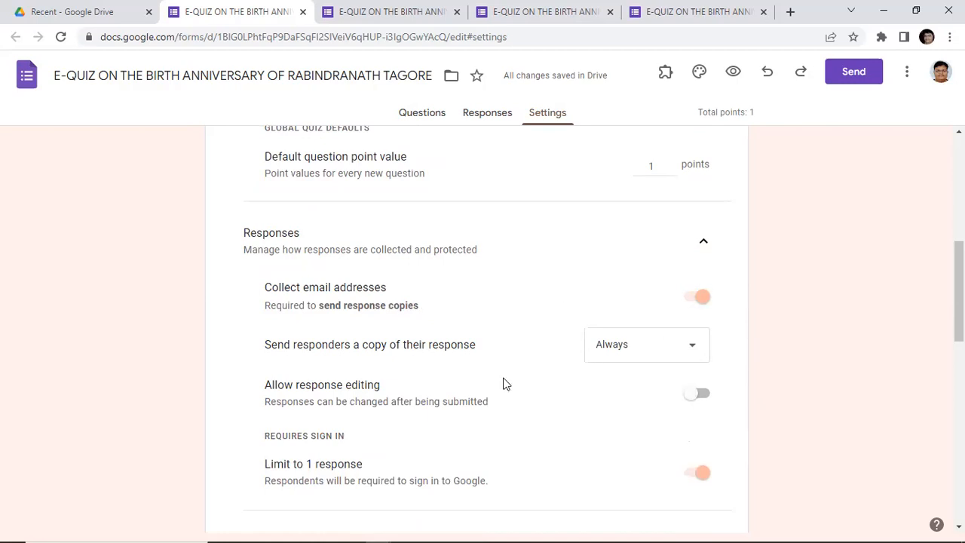
pyautogui.scroll(-1, 505, 385)
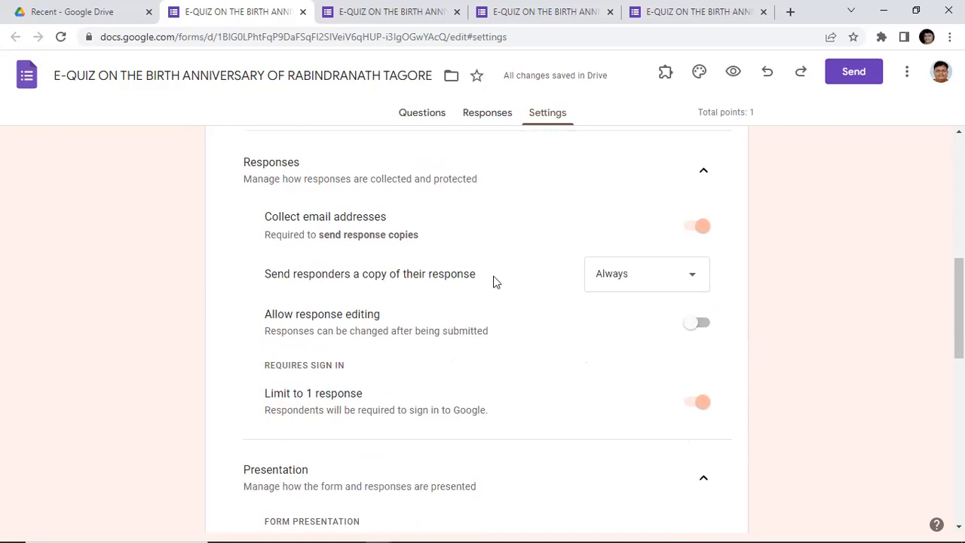
pyautogui.click(689, 281)
pyautogui.click(612, 282)
pyautogui.scroll(-2, 612, 414)
pyautogui.scroll(-1, 616, 413)
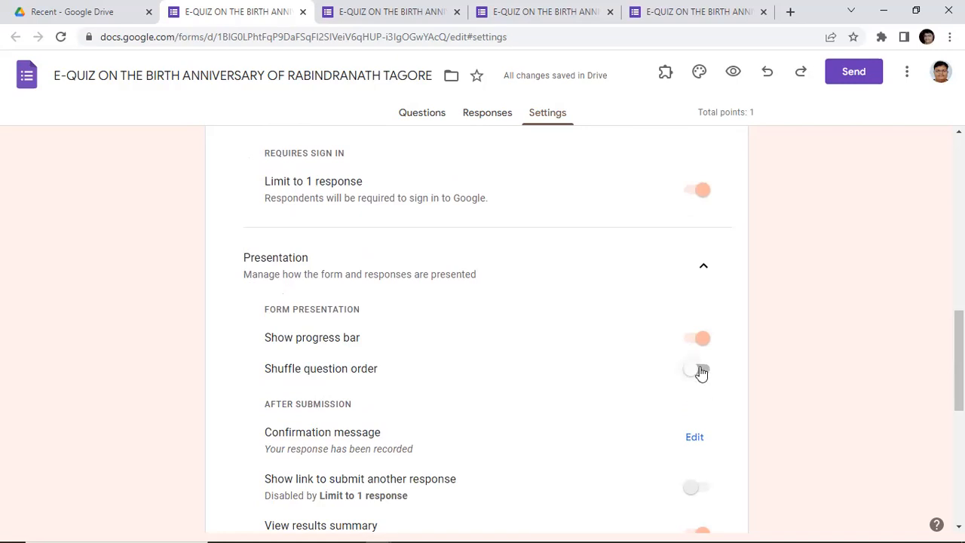
pyautogui.scroll(-2, 582, 408)
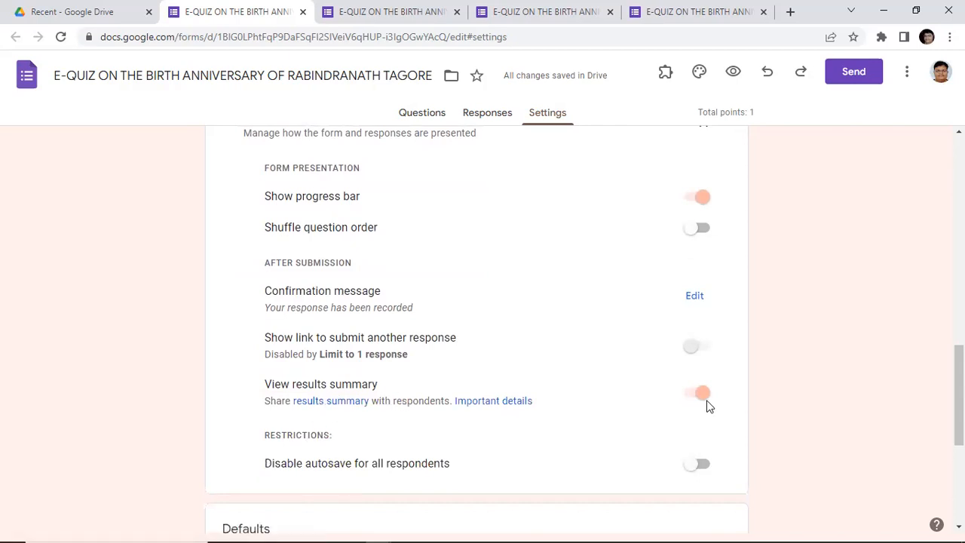
pyautogui.scroll(-2, 561, 450)
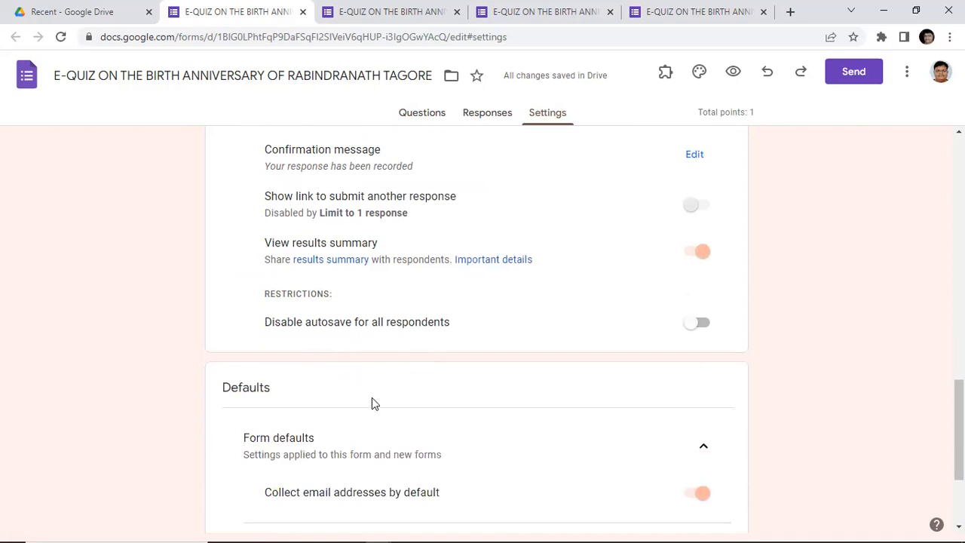
pyautogui.scroll(-1, 372, 397)
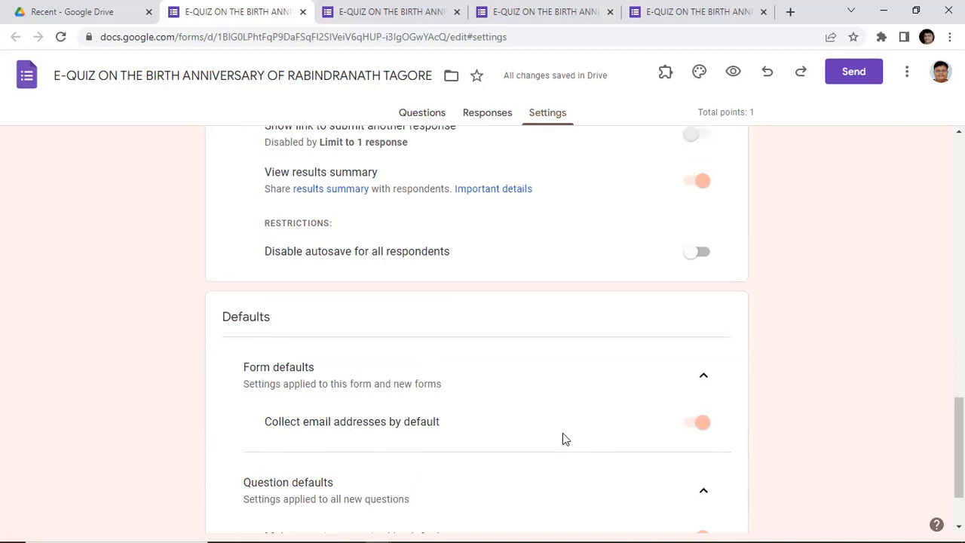
pyautogui.scroll(-2, 562, 433)
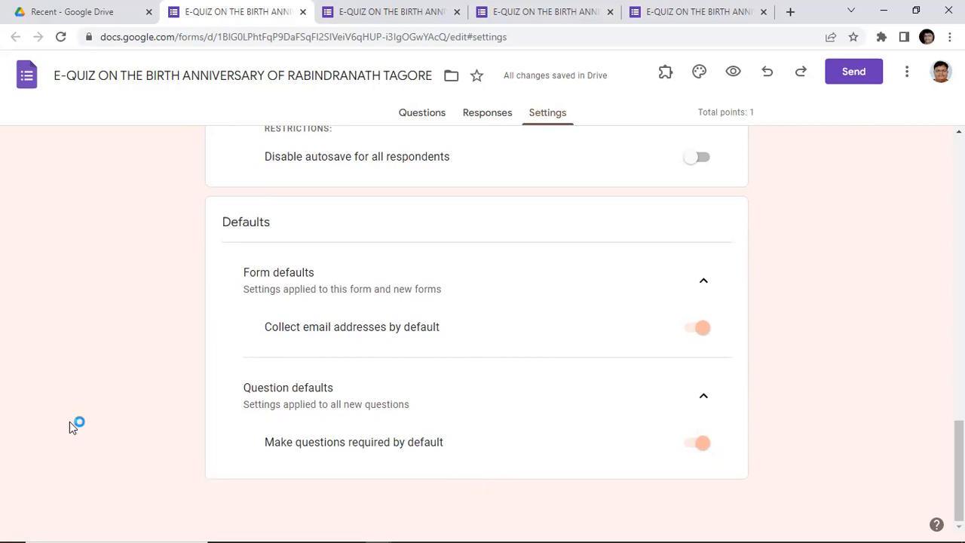
pyautogui.scroll(2, 160, 427)
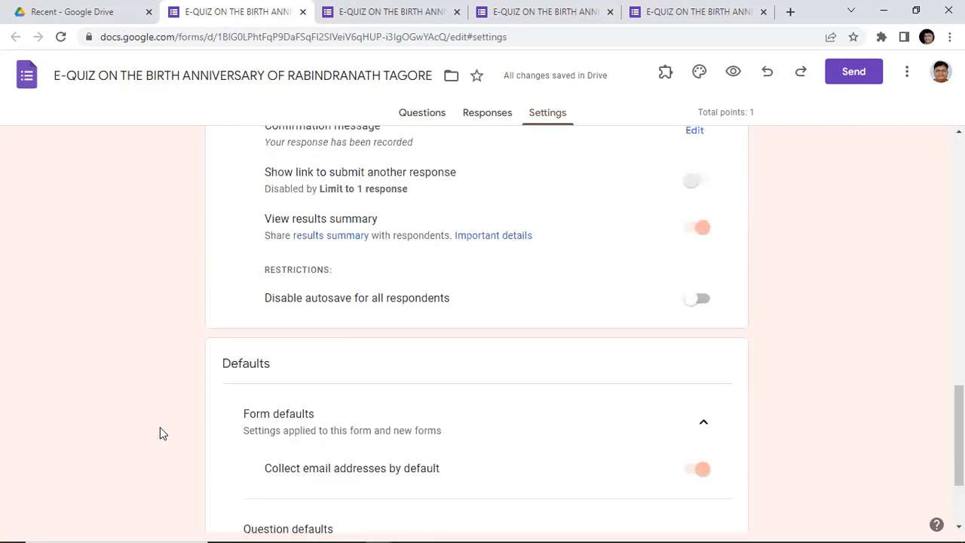
pyautogui.scroll(10, 160, 426)
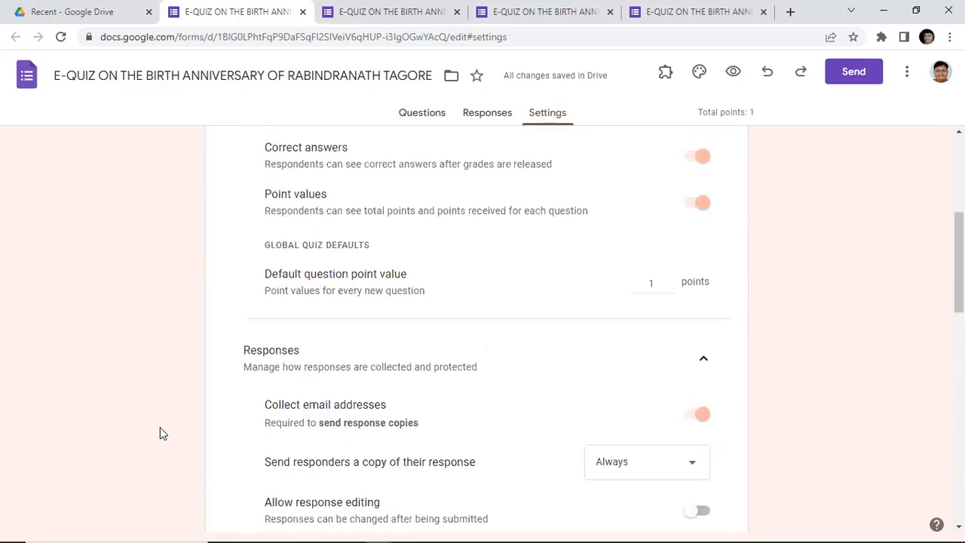
pyautogui.scroll(4, 160, 427)
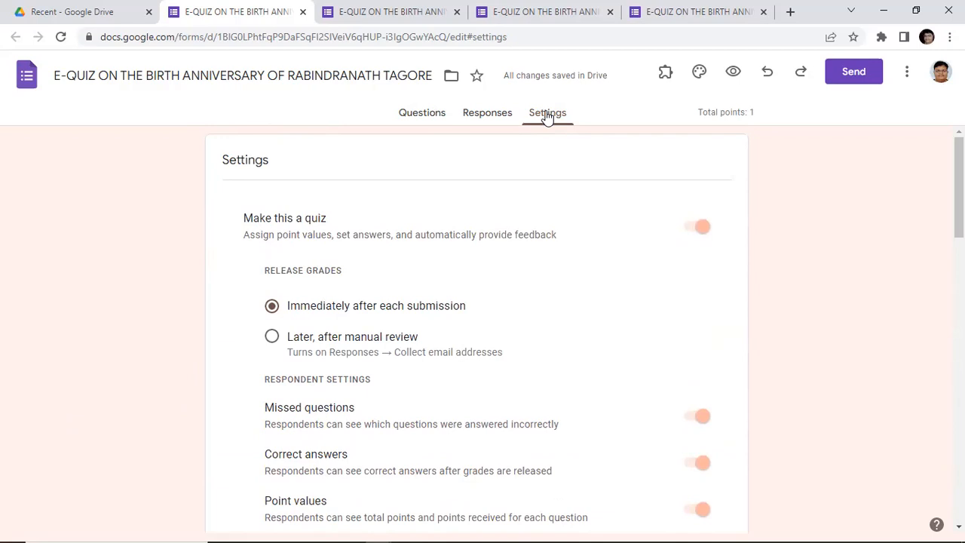
# Return to the form's questions and replace the untitled question's title with FULL NAME.
pyautogui.click(424, 122)
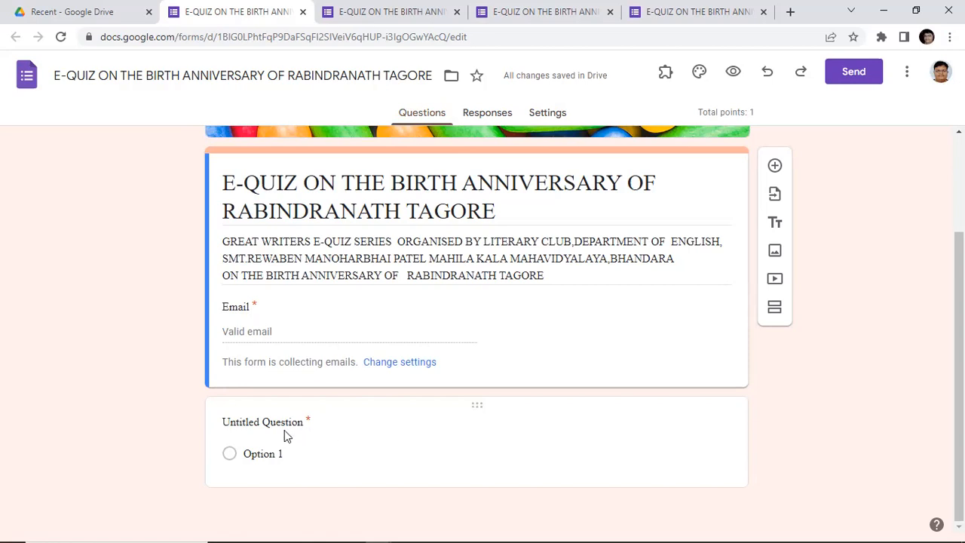
pyautogui.click(478, 409)
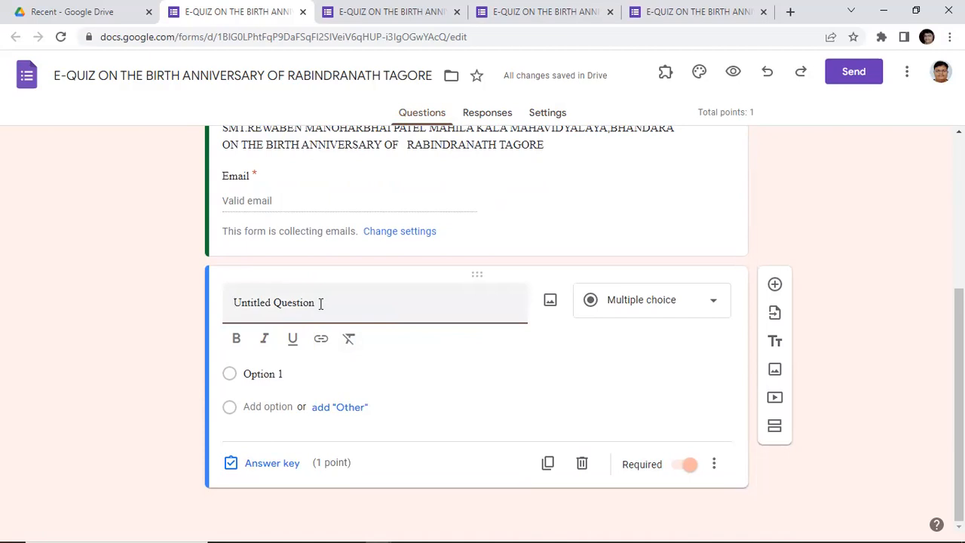
pyautogui.write('FULL')
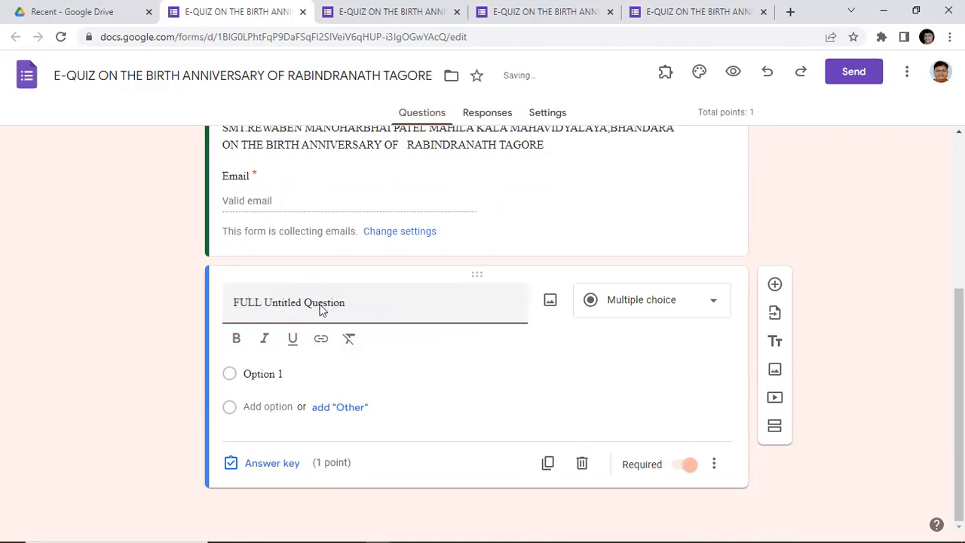
pyautogui.write(' NAME')
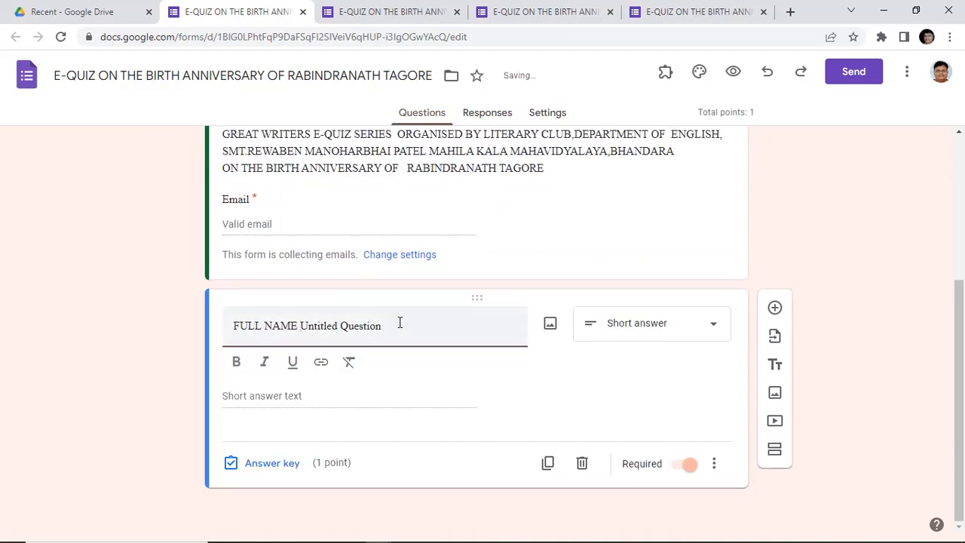
pyautogui.press('BackSpace')
pyautogui.press('BackSpace')
pyautogui.press('BackSpace')
pyautogui.press('BackSpace')
pyautogui.press('BackSpace')
pyautogui.press('BackSpace')
pyautogui.press('BackSpace')
pyautogui.press('BackSpace')
pyautogui.press('BackSpace')
pyautogui.press('BackSpace')
pyautogui.press('BackSpace')
pyautogui.press('BackSpace')
pyautogui.press('BackSpace')
pyautogui.press('BackSpace')
pyautogui.press('BackSpace')
pyautogui.press('BackSpace')
pyautogui.press('BackSpace')
pyautogui.press('BackSpace')
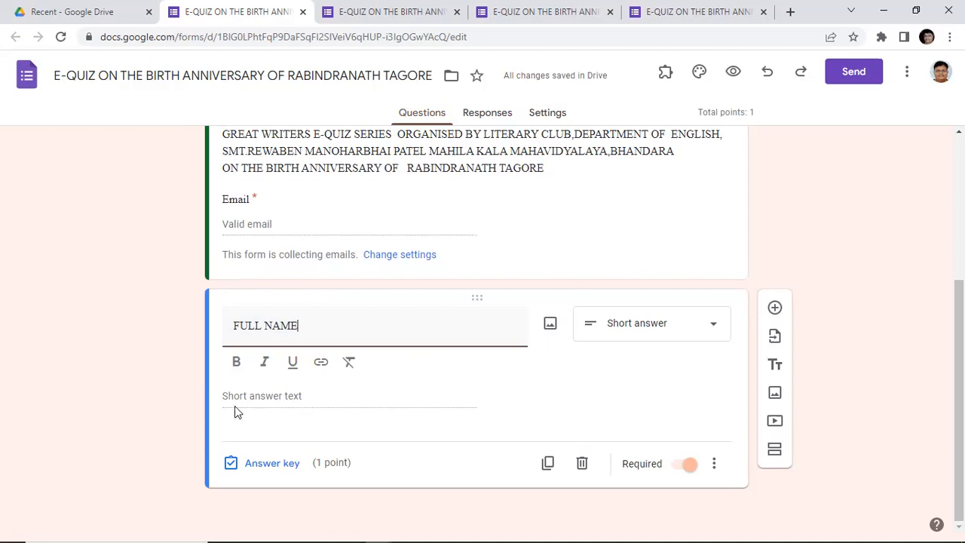
# Switch the required option of the FULL NAME question off and back on.
pyautogui.click(329, 399)
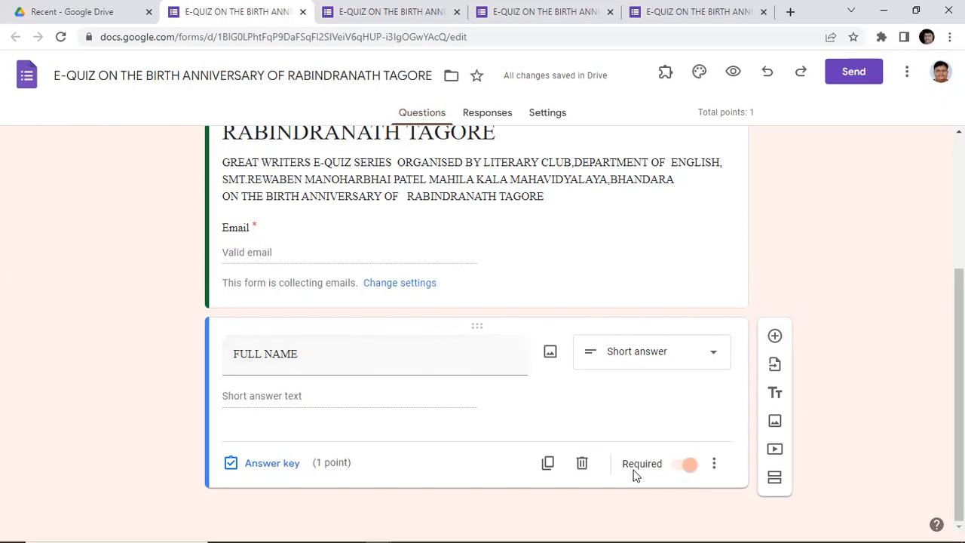
pyautogui.click(682, 469)
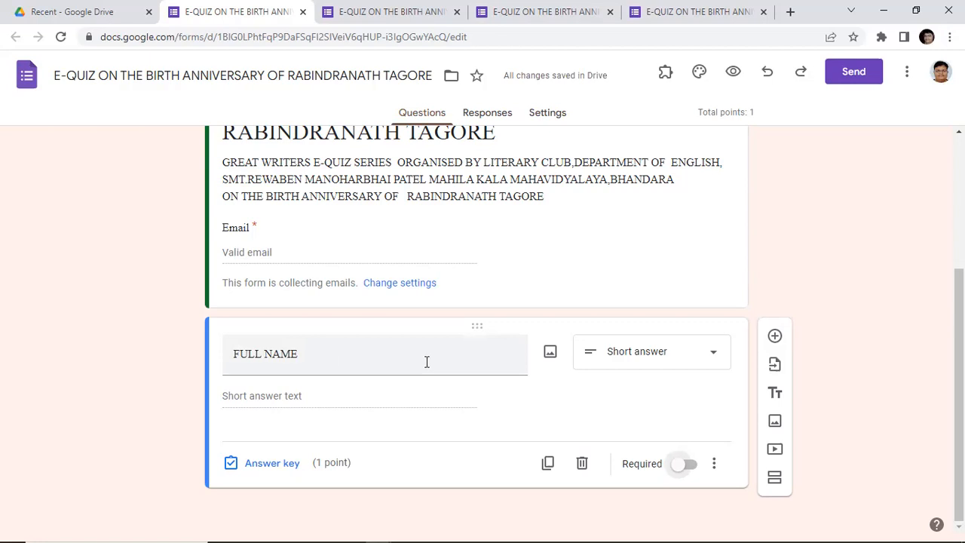
pyautogui.click(683, 468)
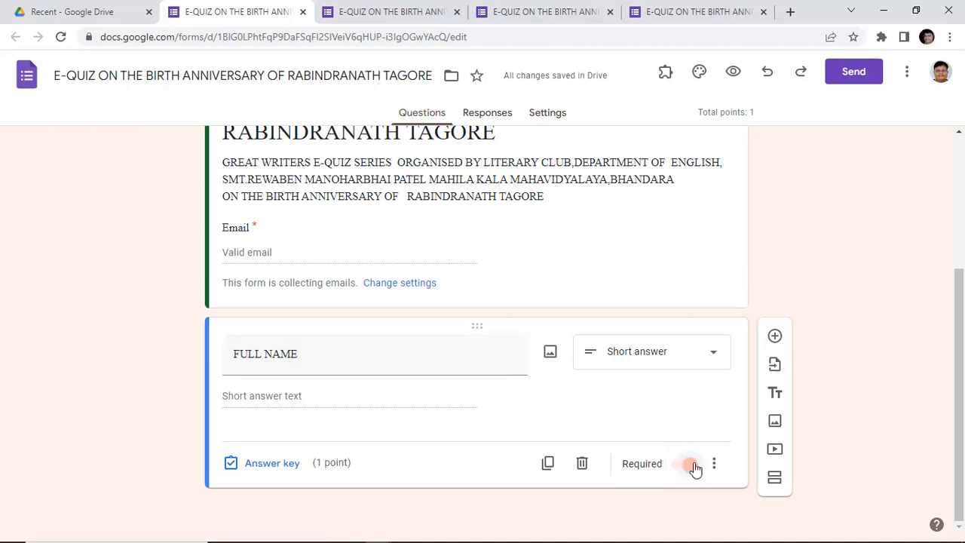
# Add a new question below FULL NAME and title it MOBILE NUMBER.
pyautogui.click(777, 340)
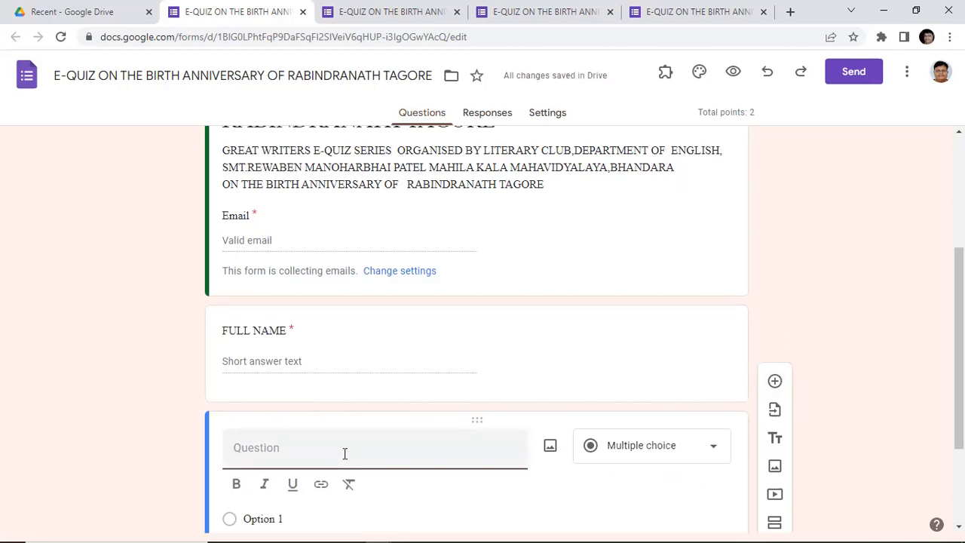
pyautogui.write('MOBILE NO')
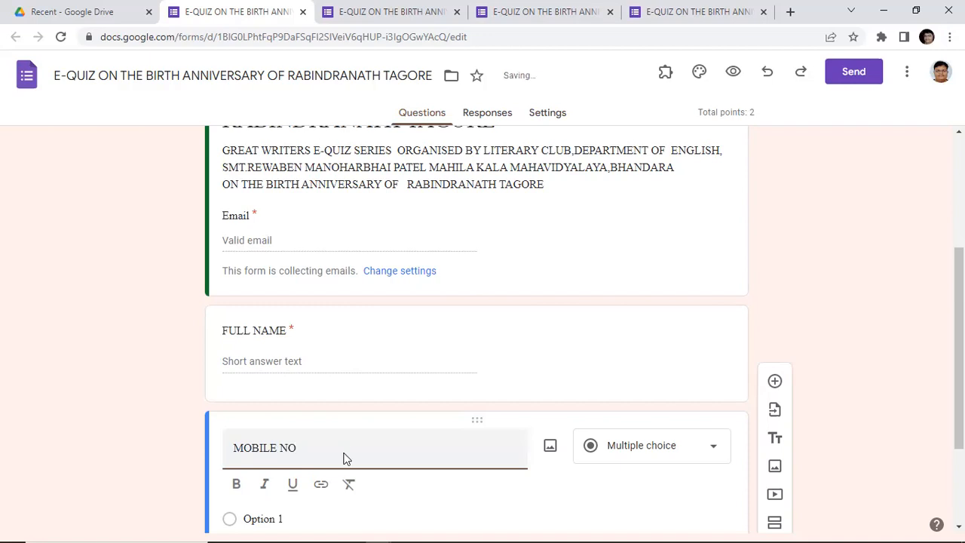
pyautogui.press('BackSpace')
pyautogui.write('UMBER')
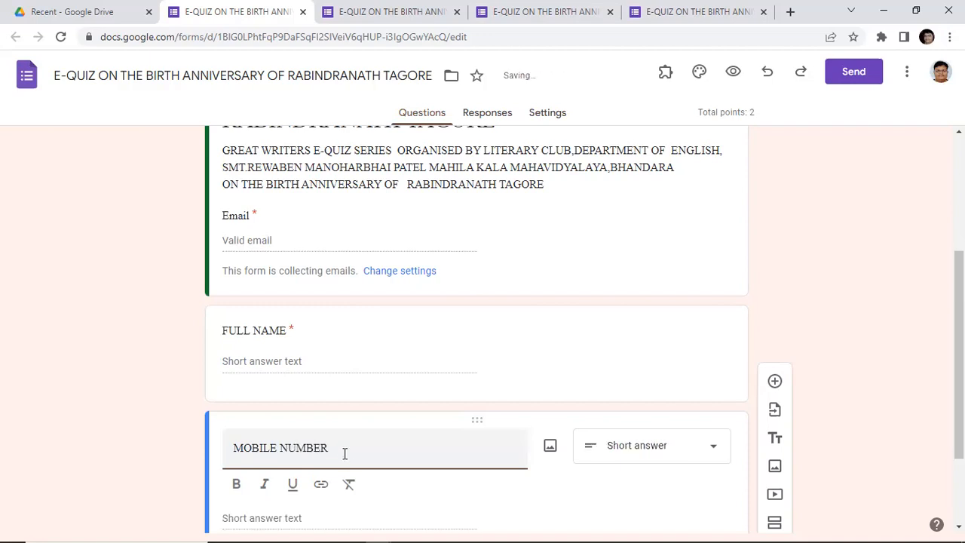
pyautogui.scroll(-2, 498, 458)
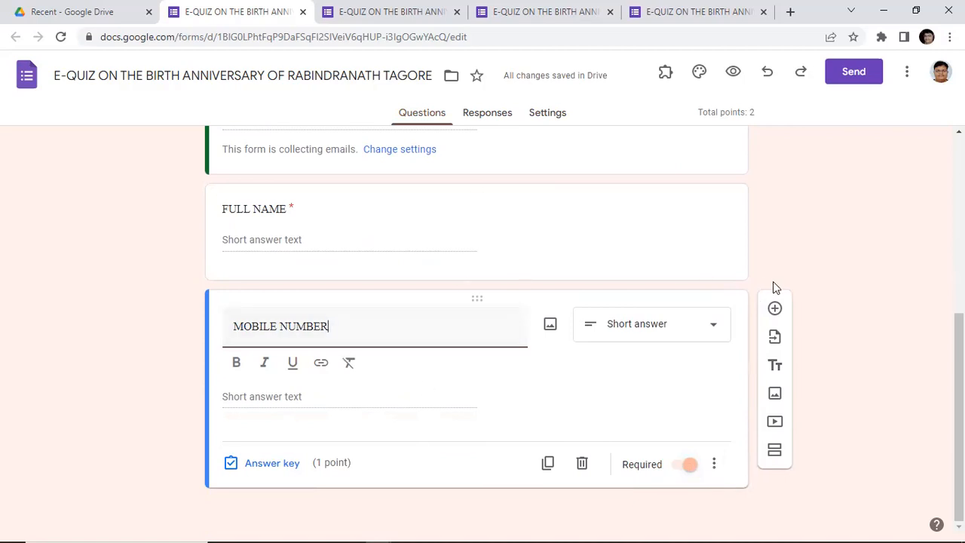
# Add a new question below MOBILE NUMBER and title it EMAIL ID.
pyautogui.click(775, 311)
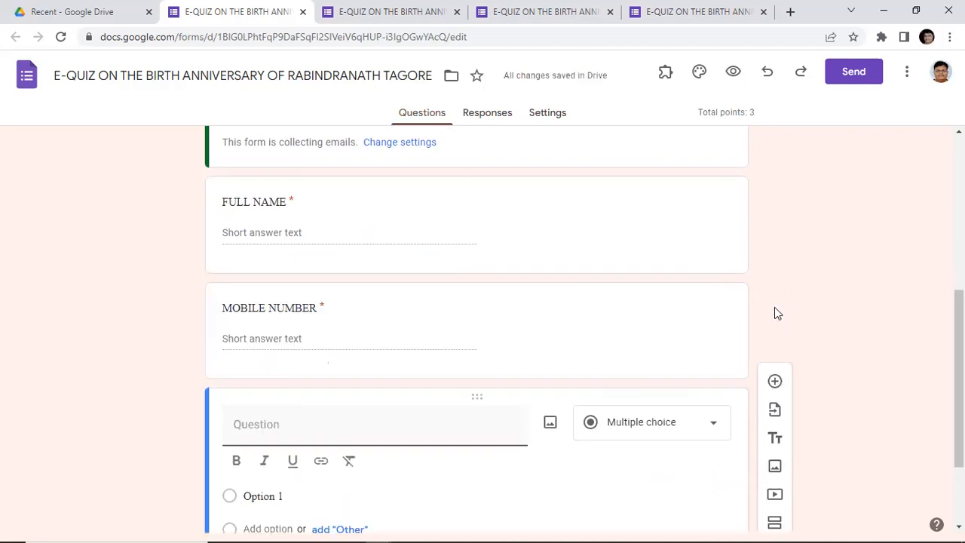
pyautogui.write('EMAI')
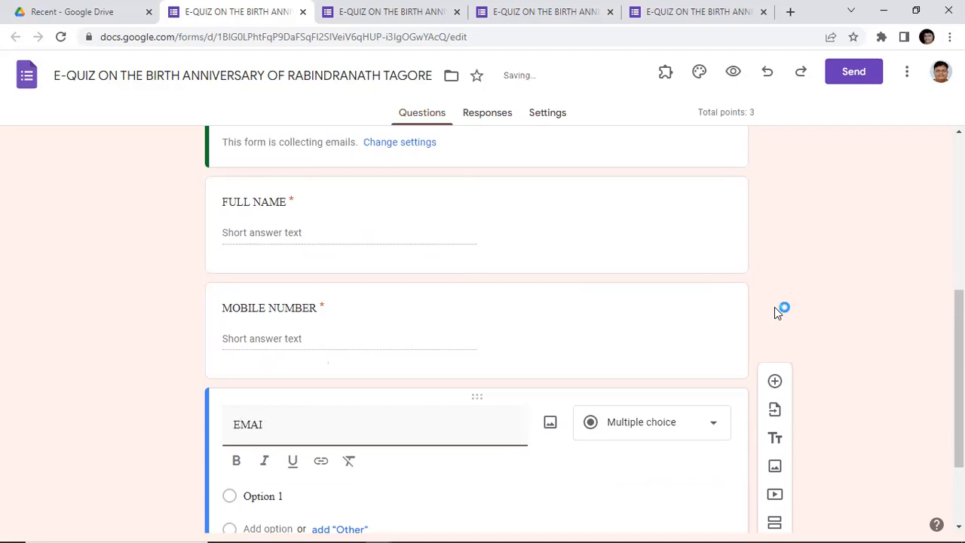
pyautogui.write('L')
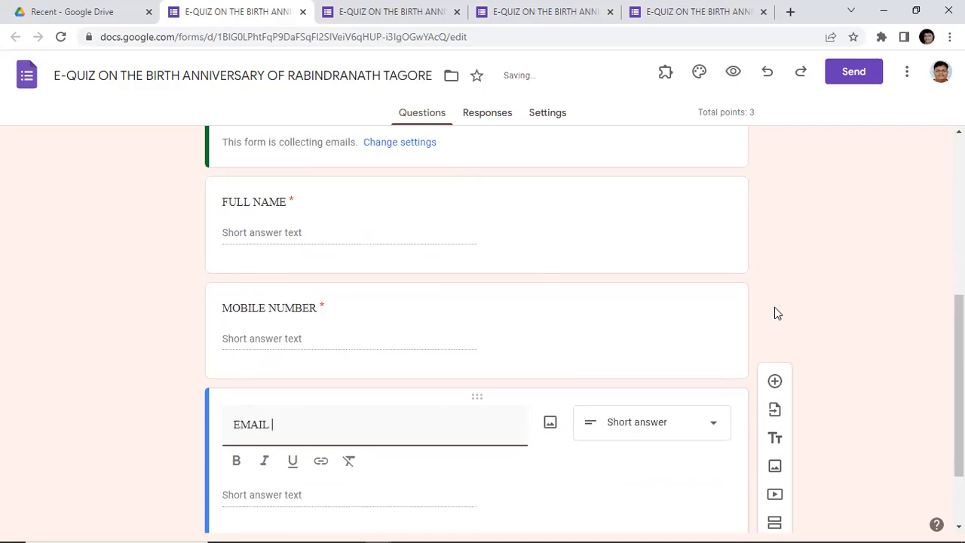
pyautogui.write(' ID')
pyautogui.scroll(-2, 535, 477)
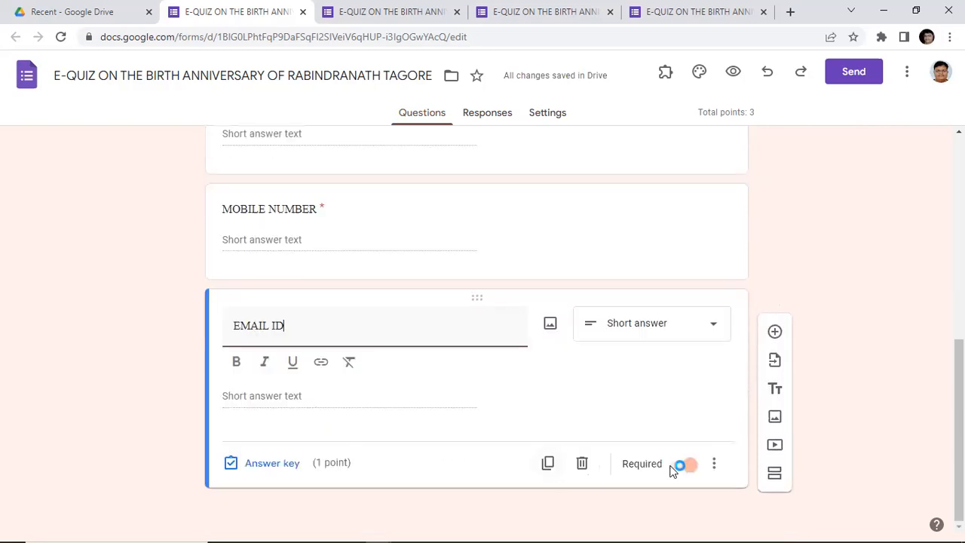
# Add a new question below EMAIL ID and title it YOUR AFFILIATION WITH SCHOOL/COLLEGE/ORGANISATION.
pyautogui.click(777, 333)
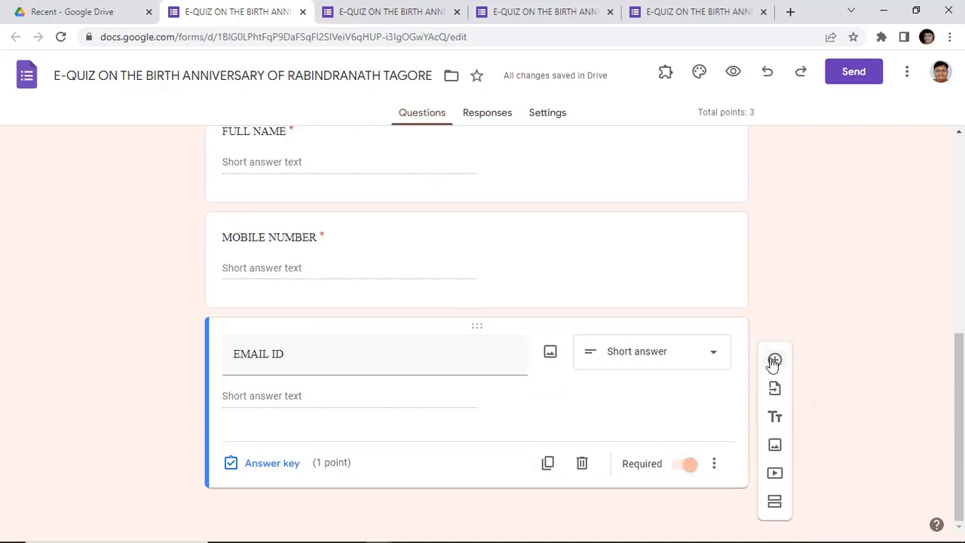
pyautogui.click(775, 362)
pyautogui.click(379, 436)
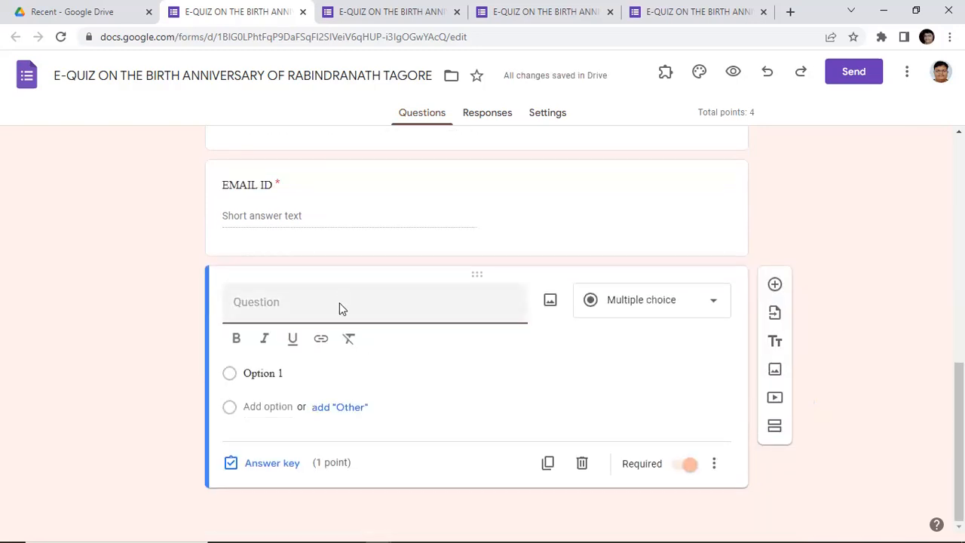
pyautogui.write('ARE')
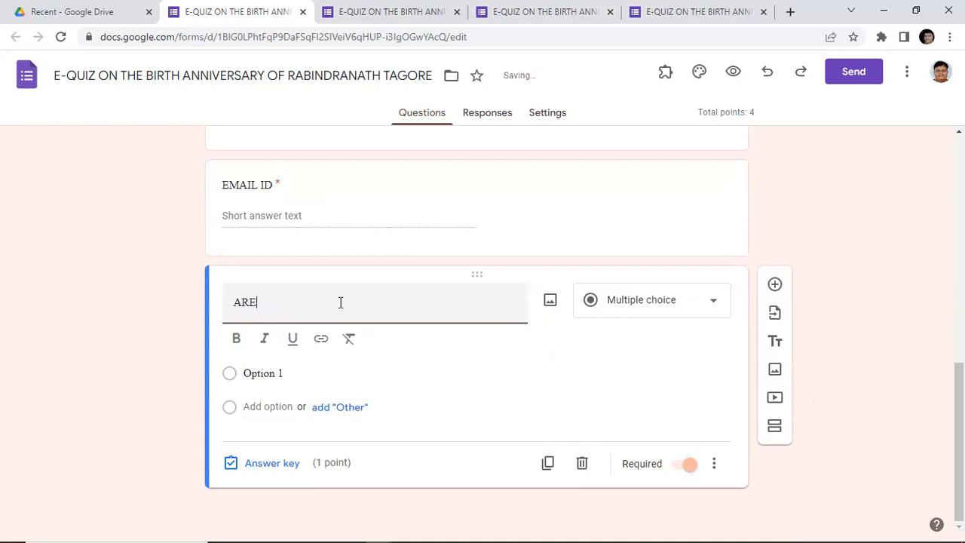
pyautogui.press('BackSpace')
pyautogui.press('BackSpace')
pyautogui.press('BackSpace')
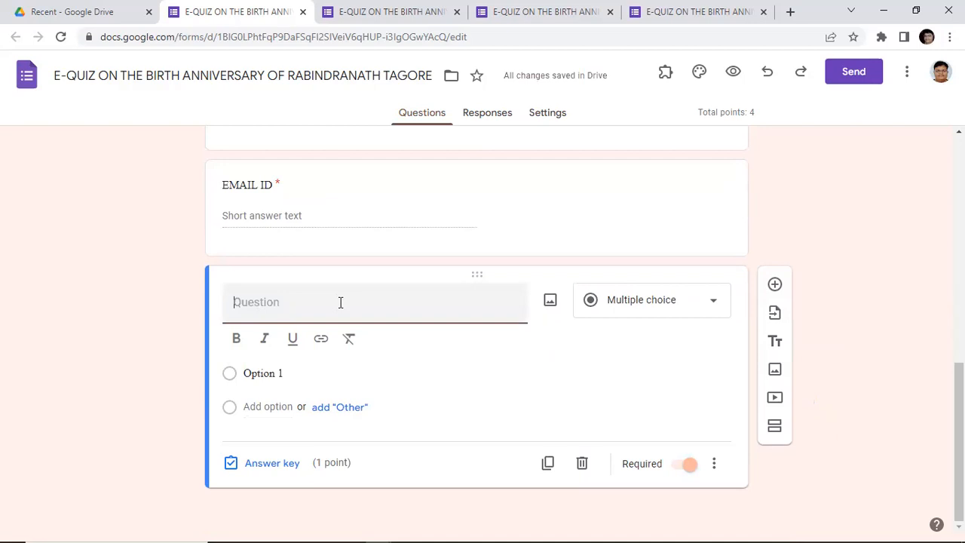
pyautogui.write('YO')
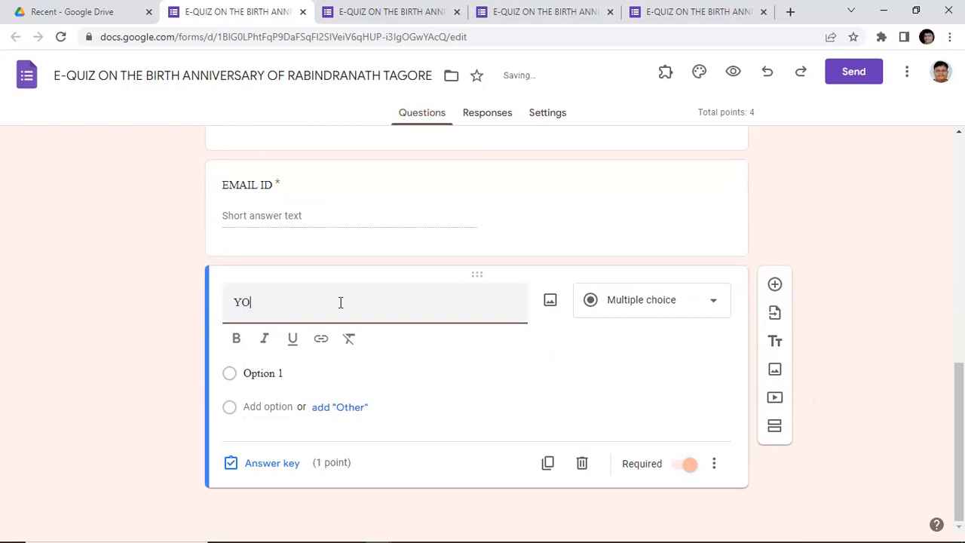
pyautogui.write('UR AF')
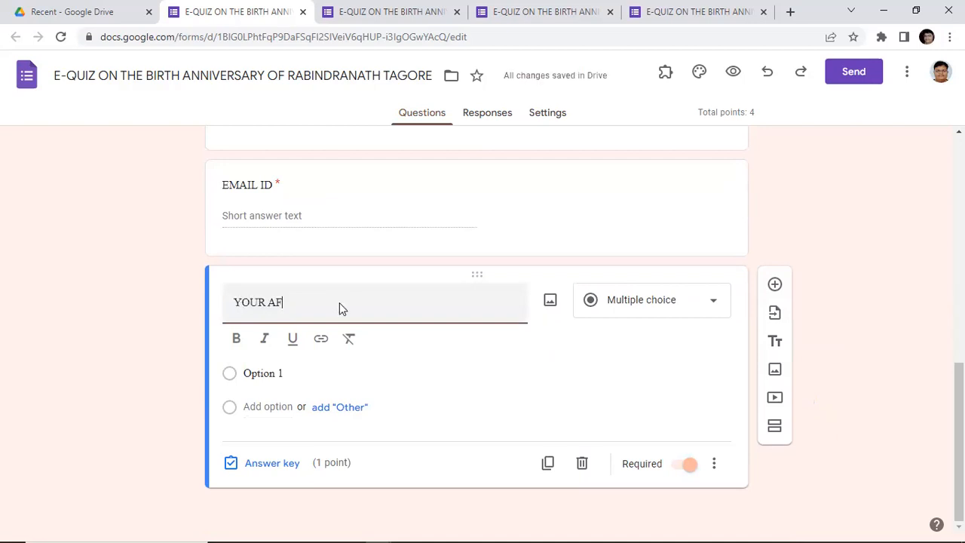
pyautogui.write('FILIATION WITH')
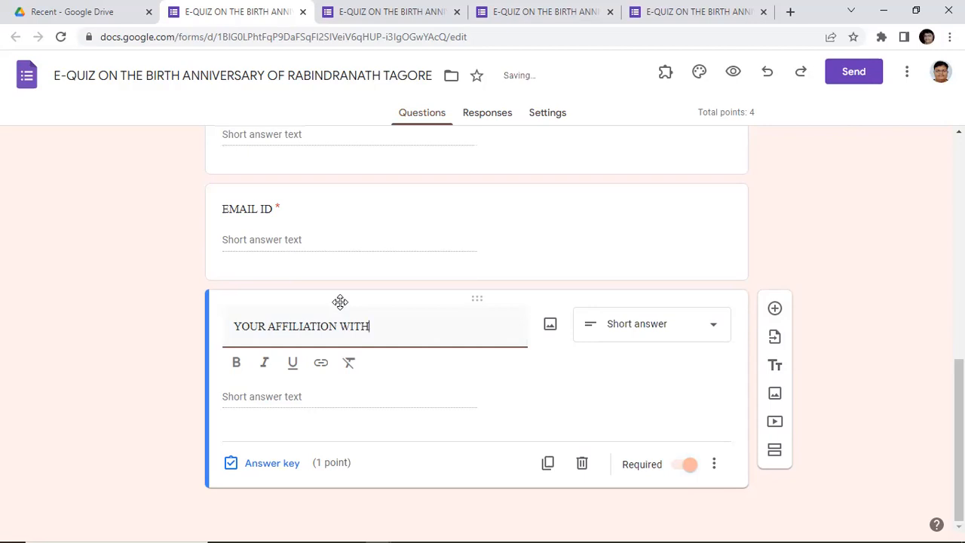
pyautogui.write('SCHOOL/COLLEGE/')
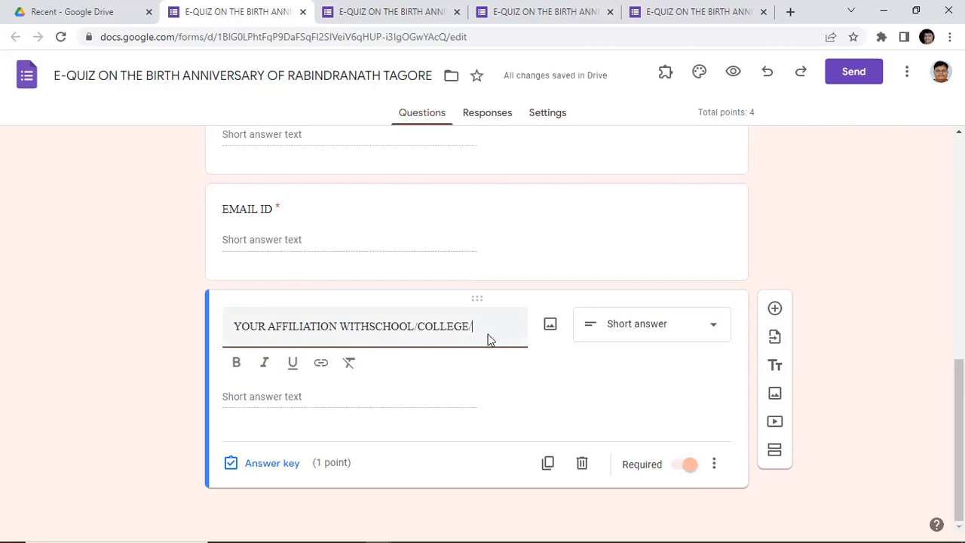
pyautogui.write('ORGAB')
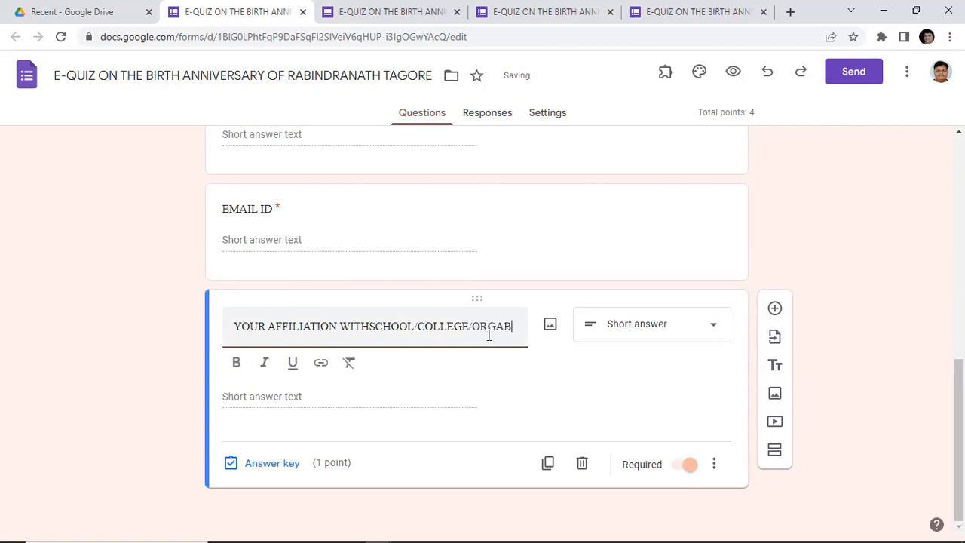
pyautogui.press('BackSpace')
pyautogui.write('NISATION')
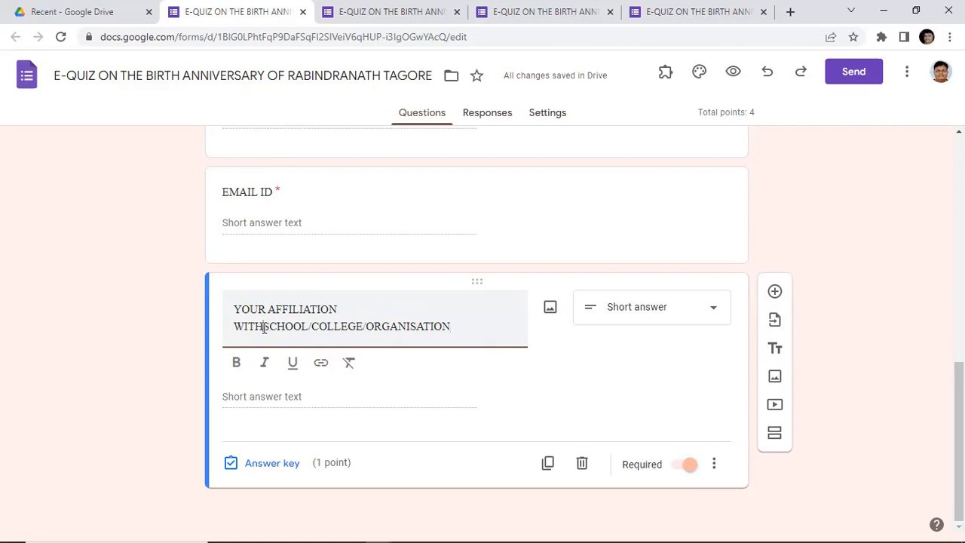
pyautogui.click(264, 328)
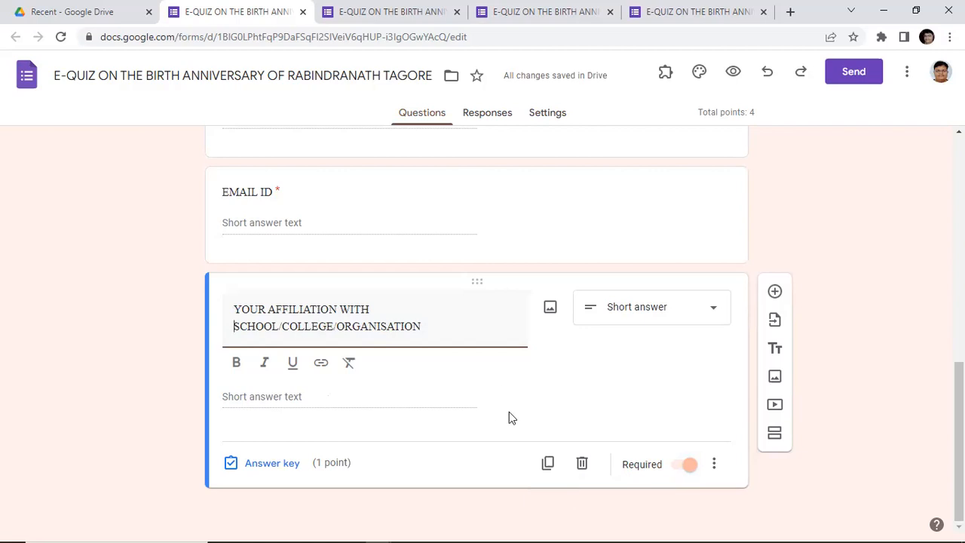
# Add a multiple choice question titled YOU ARE A below the affiliation question.
pyautogui.click(776, 294)
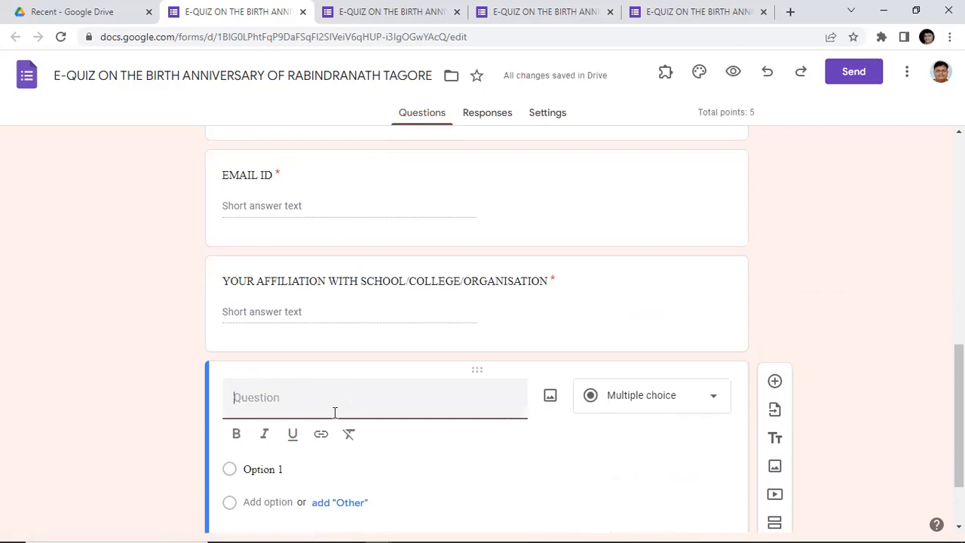
pyautogui.write('A')
pyautogui.press('BackSpace')
pyautogui.write('YOU ARE A')
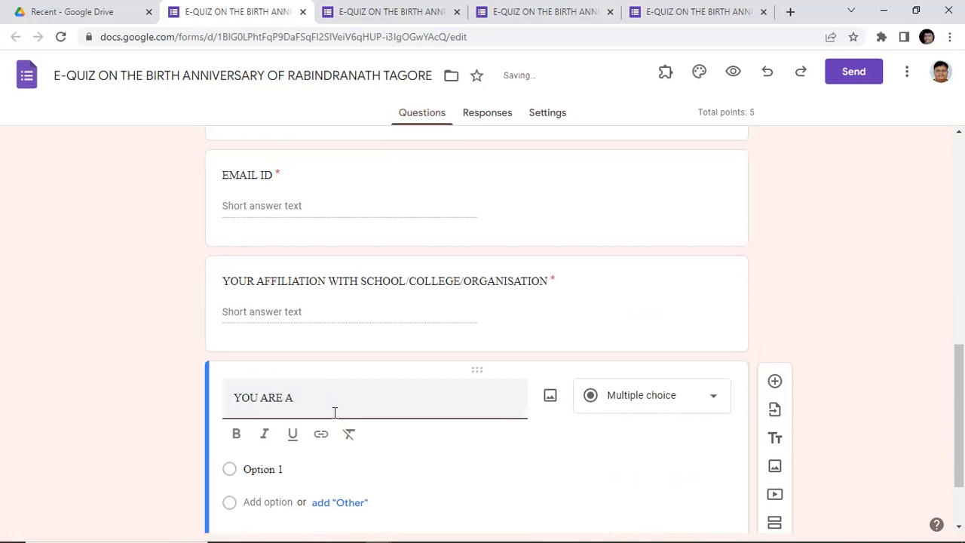
pyautogui.scroll(-2, 614, 442)
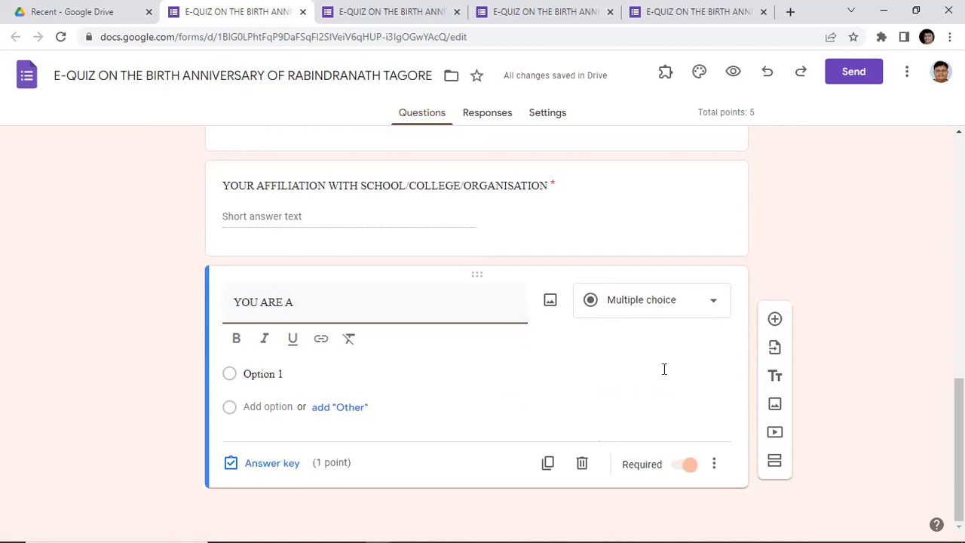
pyautogui.scroll(1, 535, 401)
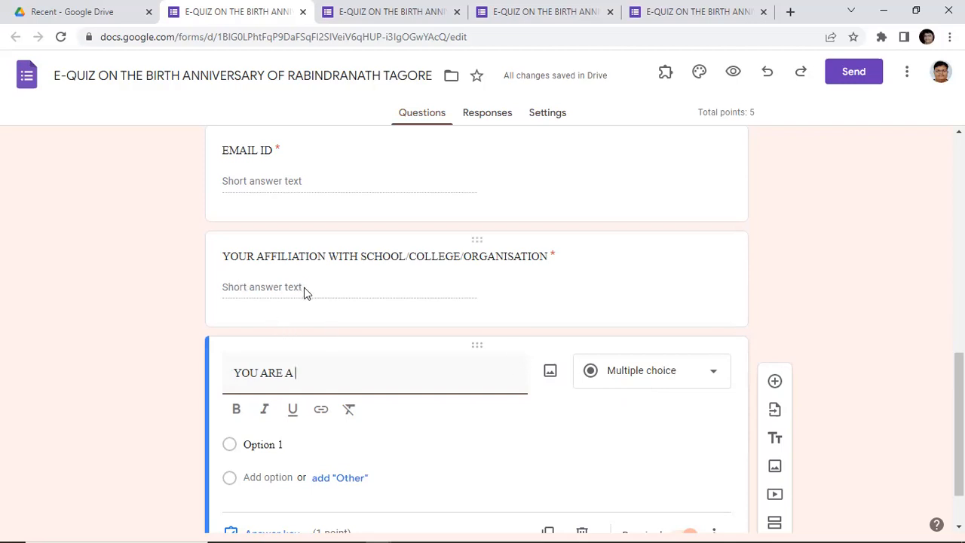
pyautogui.click(714, 378)
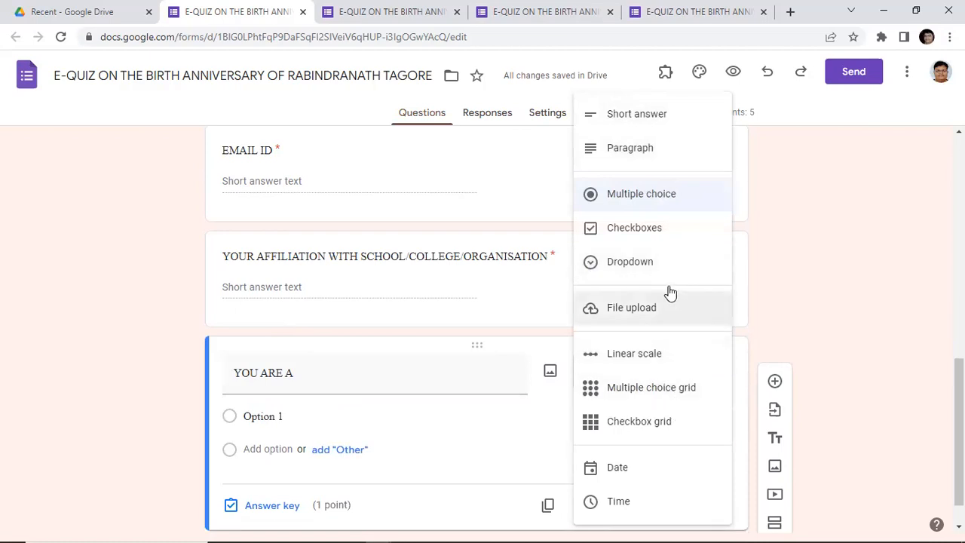
pyautogui.click(656, 204)
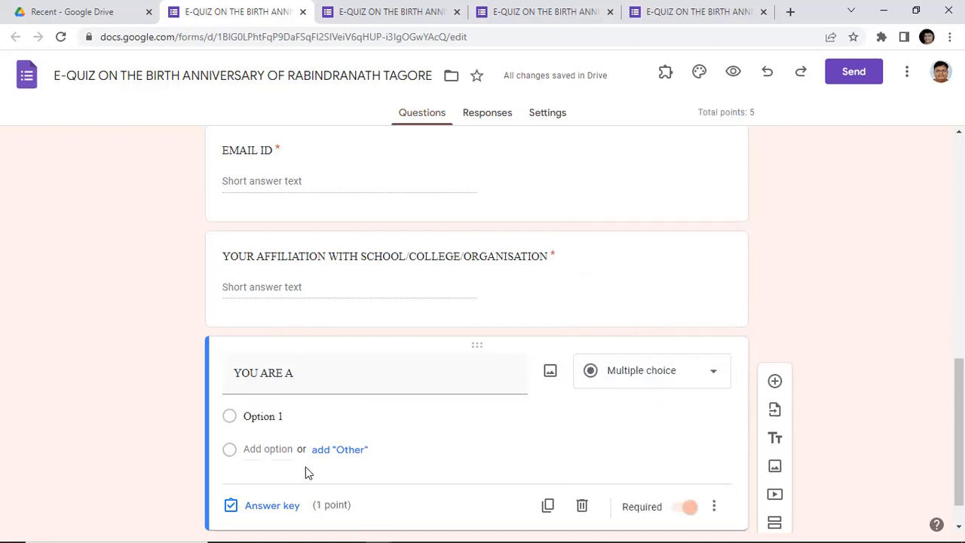
# Give the YOU ARE A question the answer options STUDENT, TEACHER and OTHER.
pyautogui.click(307, 418)
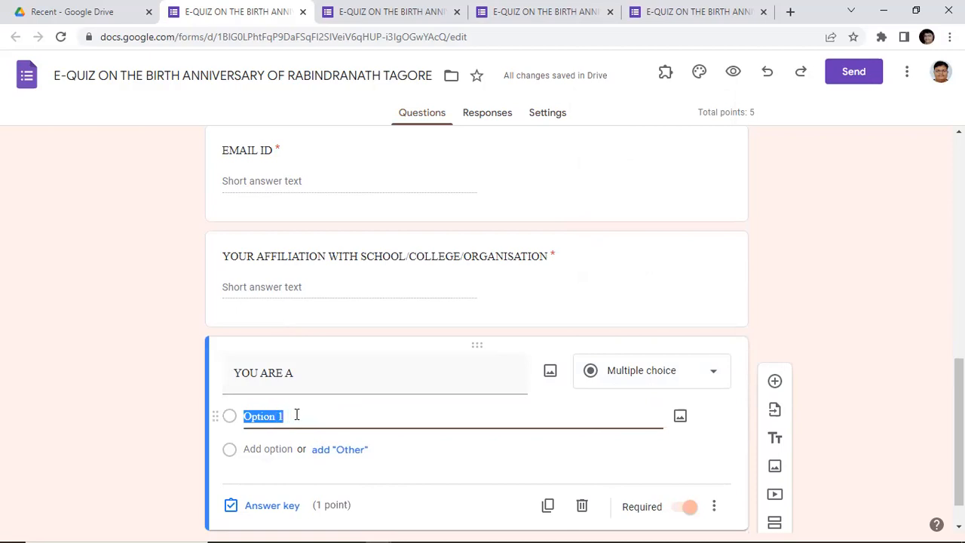
pyautogui.write('STUDENT')
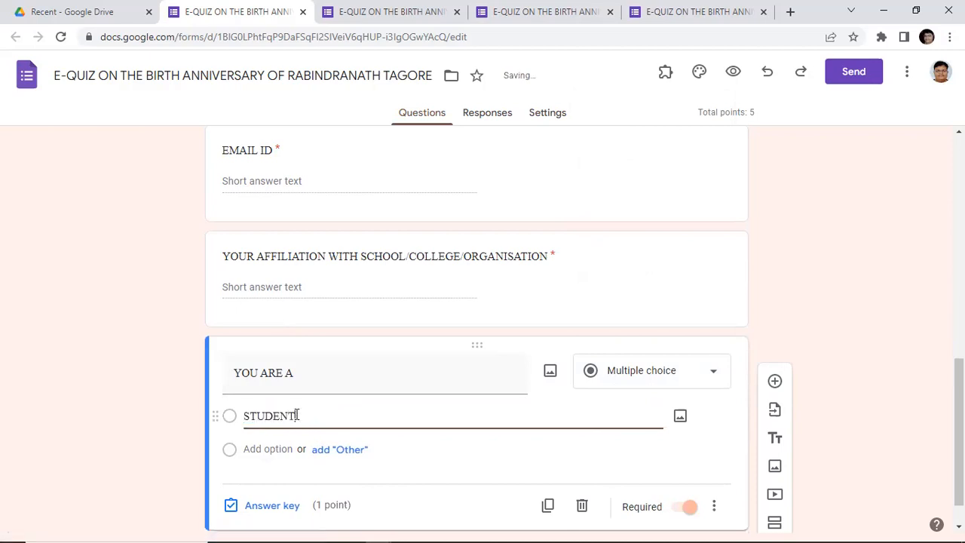
pyautogui.click(287, 450)
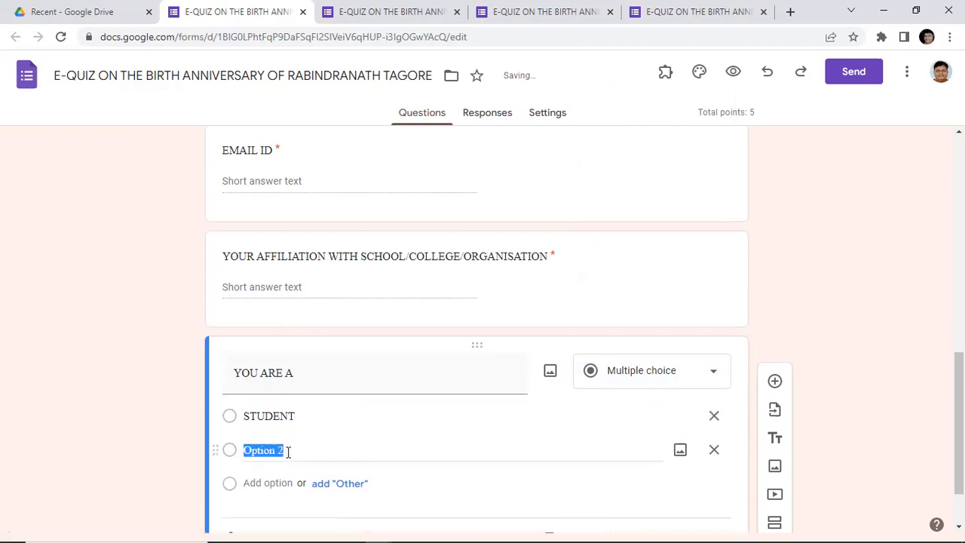
pyautogui.write('TEACHER')
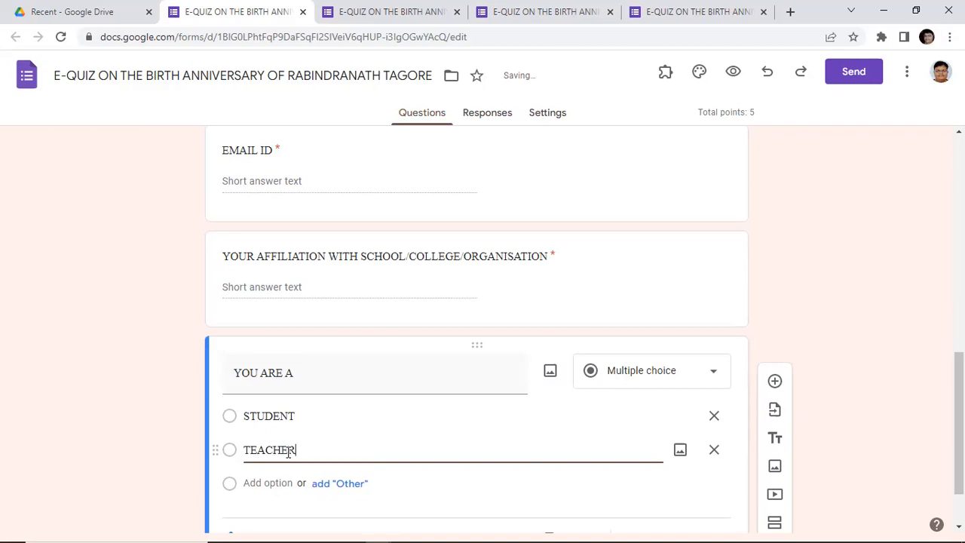
pyautogui.click(287, 483)
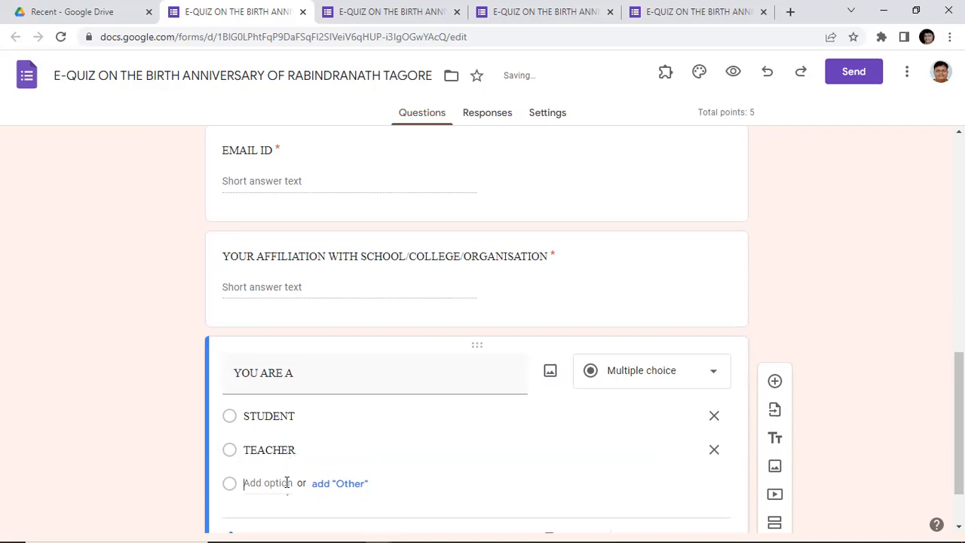
pyautogui.write('O')
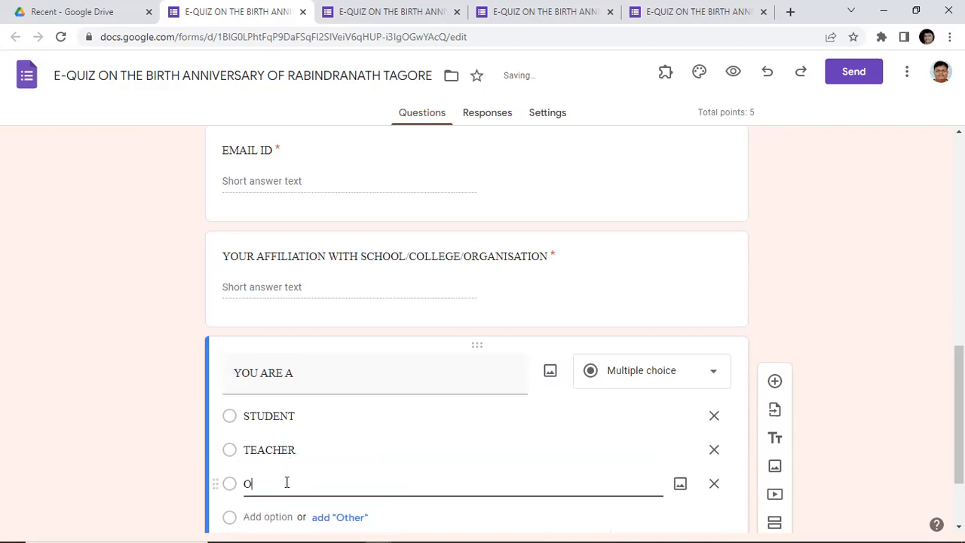
pyautogui.write('THER')
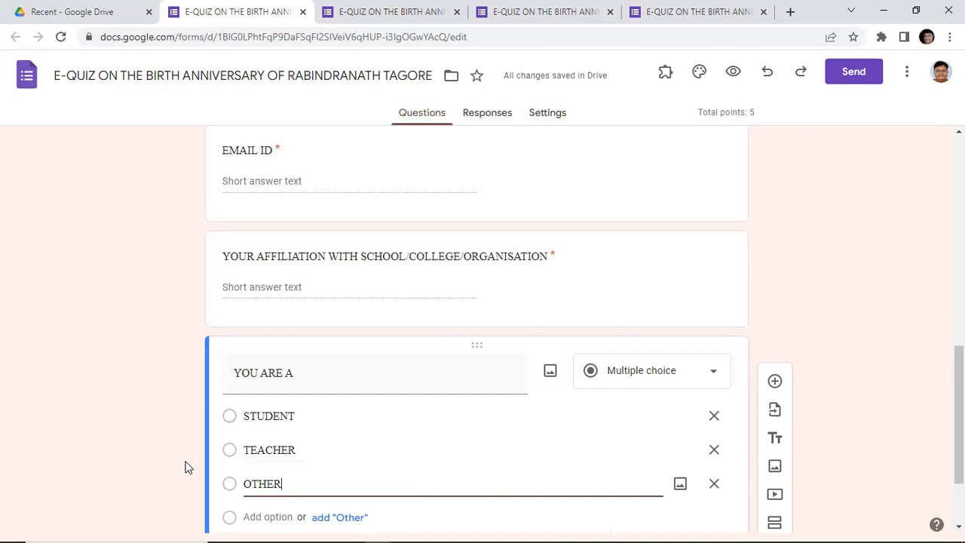
# Review the participant detail questions from YOU ARE A up to the form's header and email field.
pyautogui.scroll(-1, 187, 467)
pyautogui.scroll(-1, 188, 467)
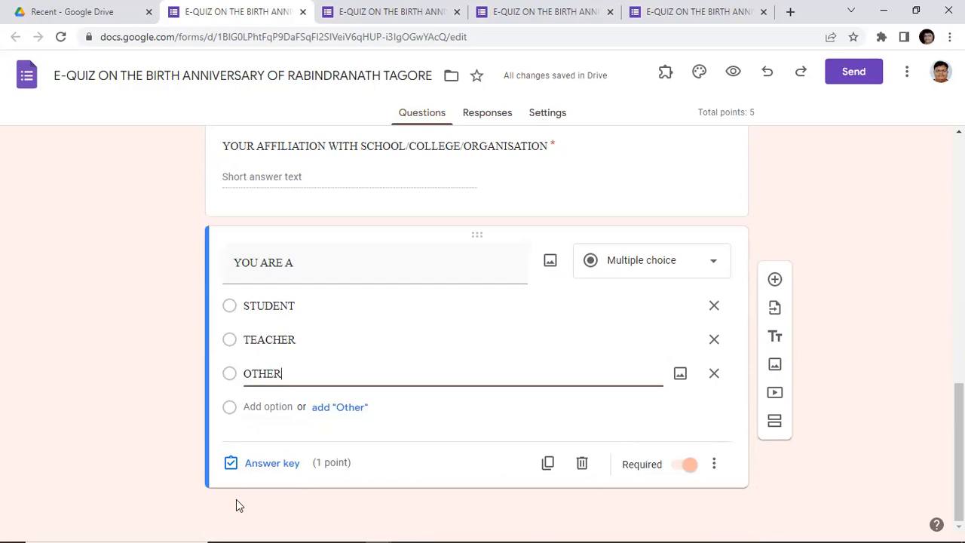
pyautogui.scroll(2, 184, 465)
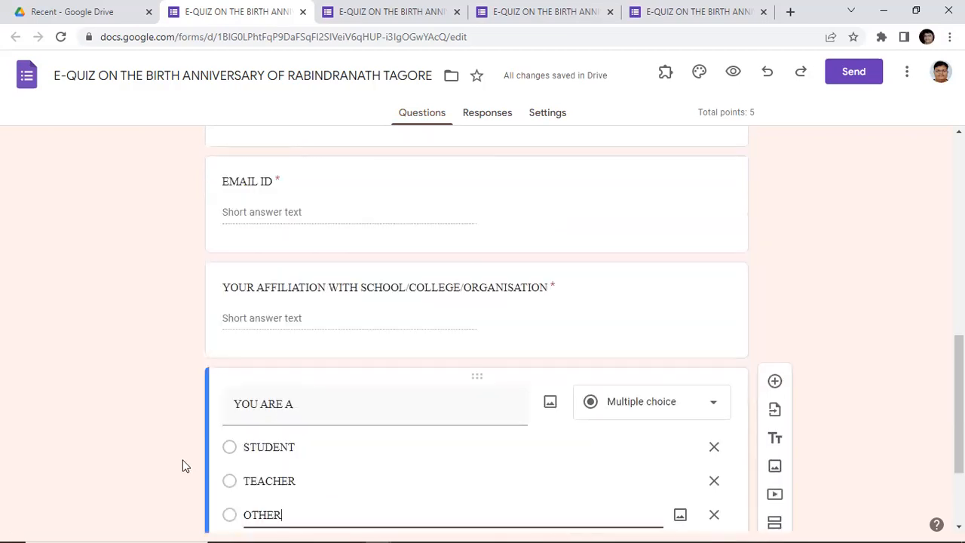
pyautogui.scroll(-2, 184, 465)
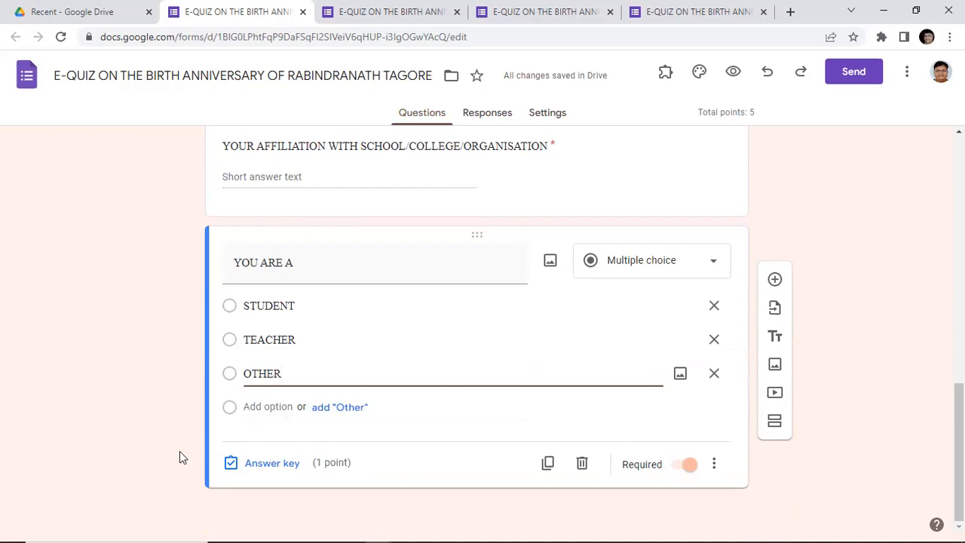
pyautogui.scroll(5, 180, 451)
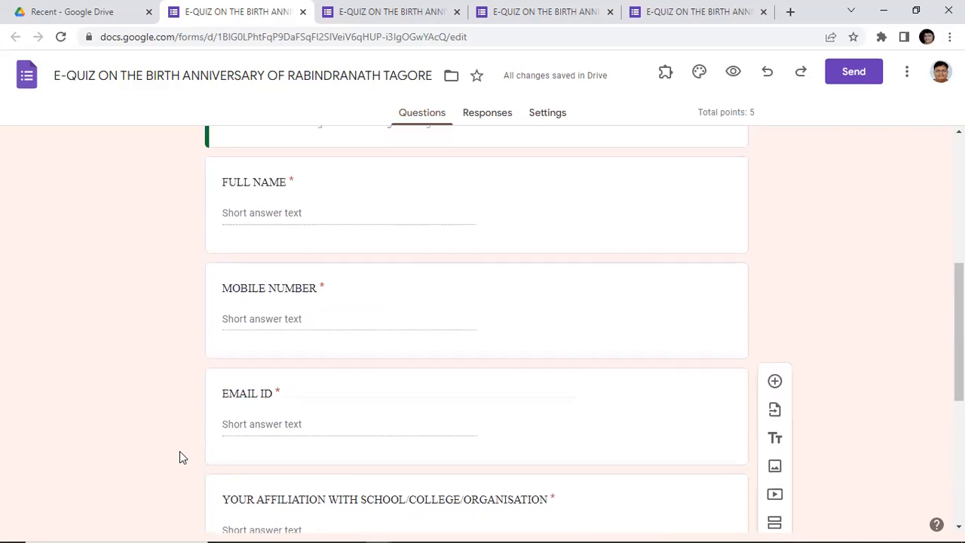
pyautogui.scroll(3, 180, 451)
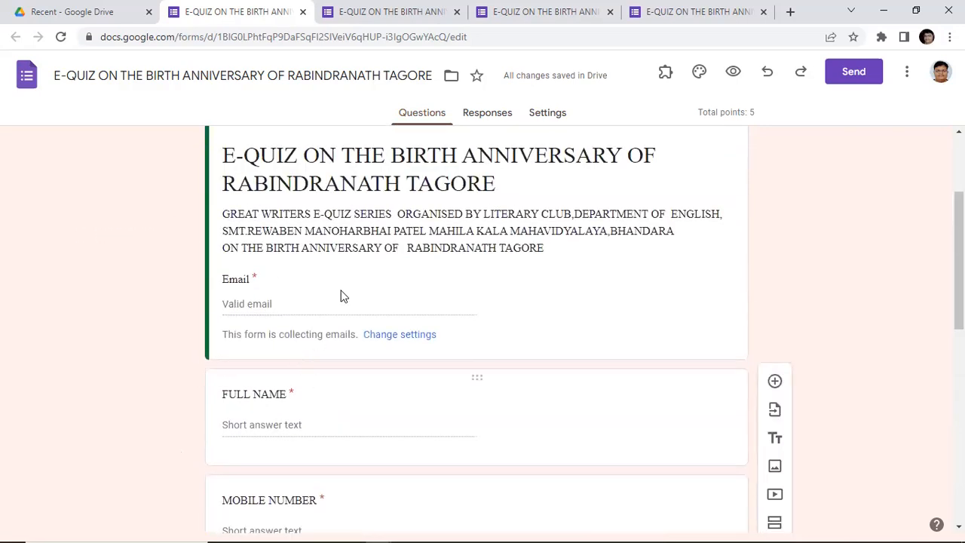
pyautogui.scroll(-3, 448, 433)
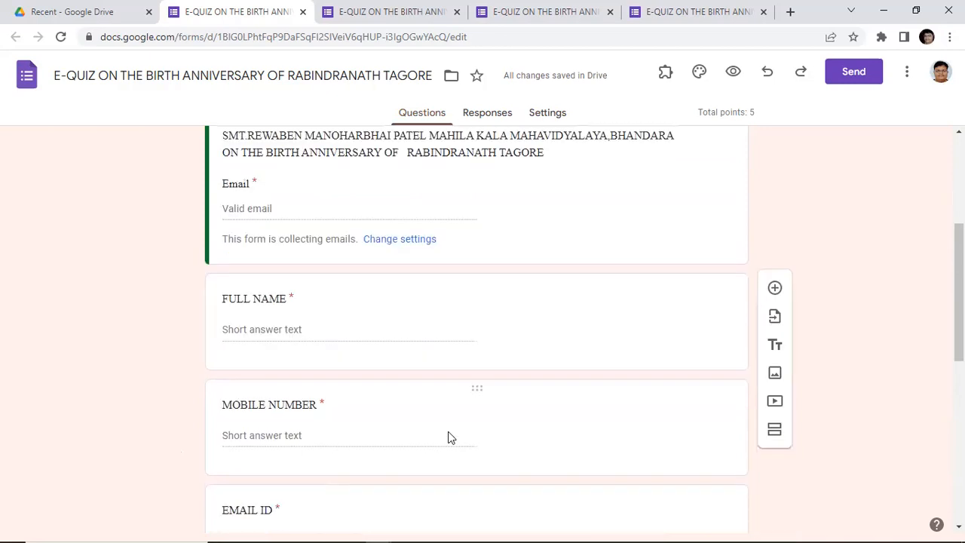